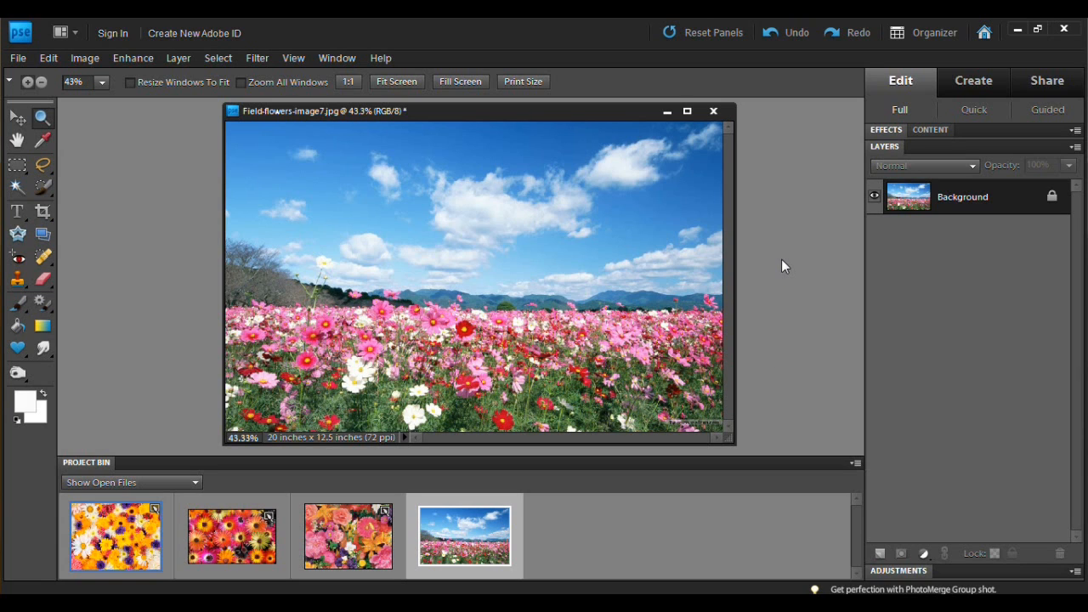
Reset the colors to default black and white, and replace the field photo's locked Background layer with a duplicate.
drag(600, 112, 623, 114)
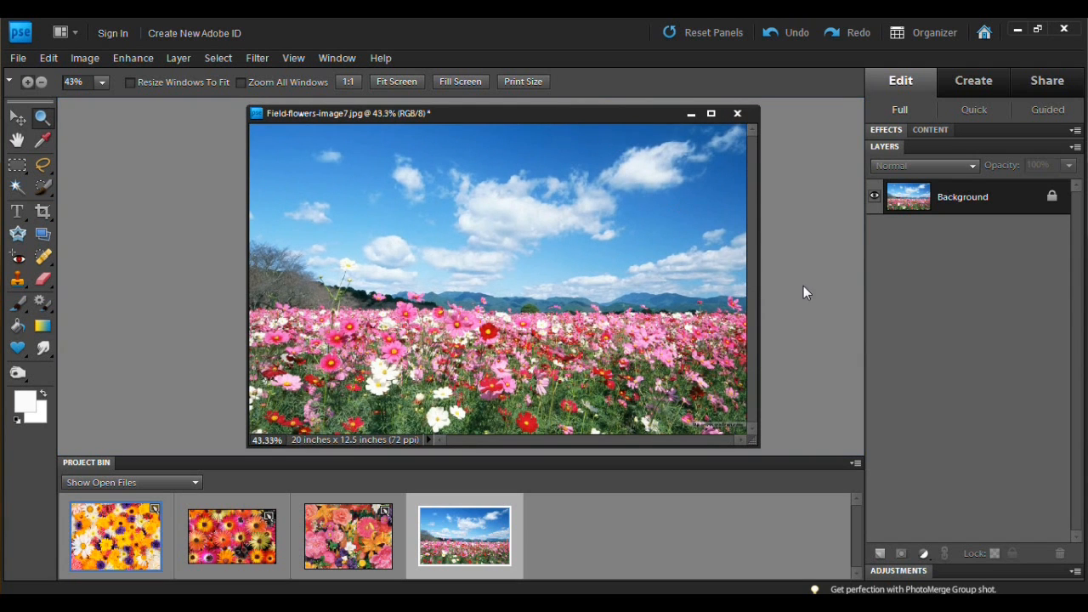
key(d)
drag(1006, 200, 881, 554)
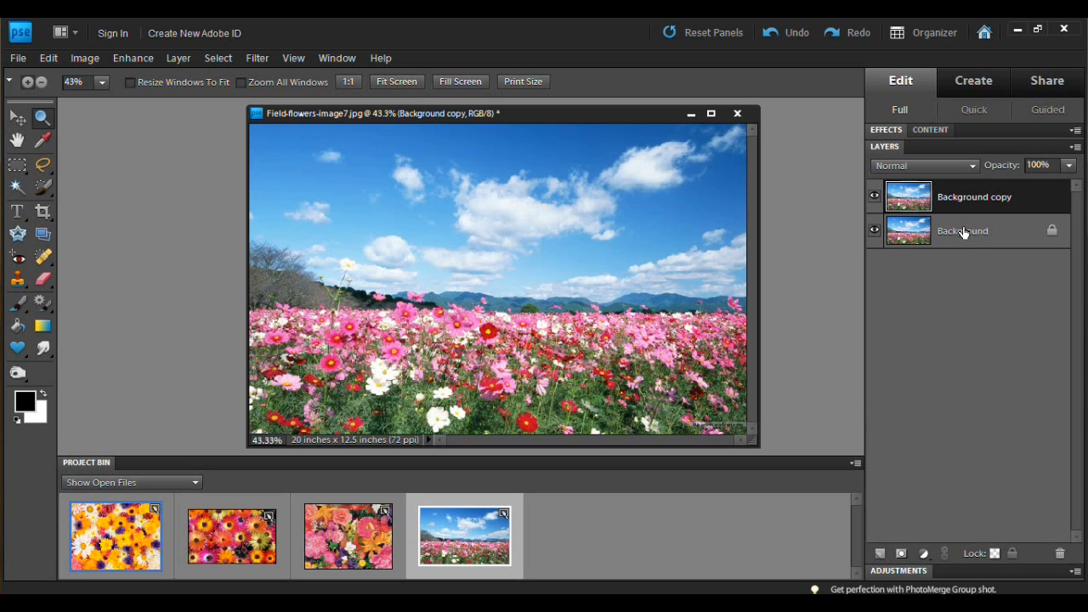
drag(964, 233, 1060, 553)
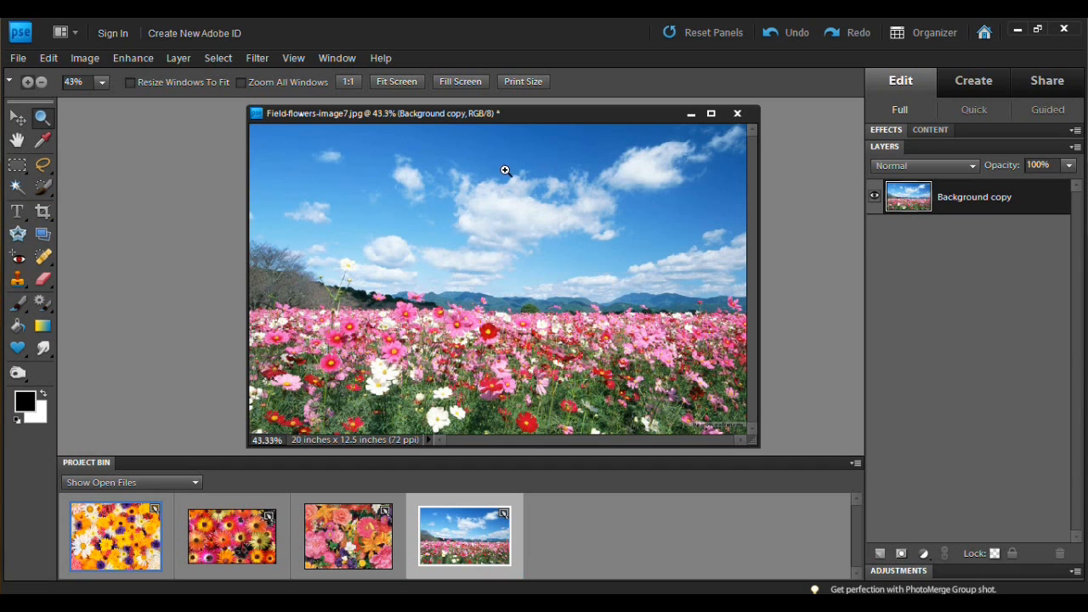
Open flowers (1).jpg beside the field photo and replace its locked Background layer with a duplicate.
drag(569, 116, 652, 121)
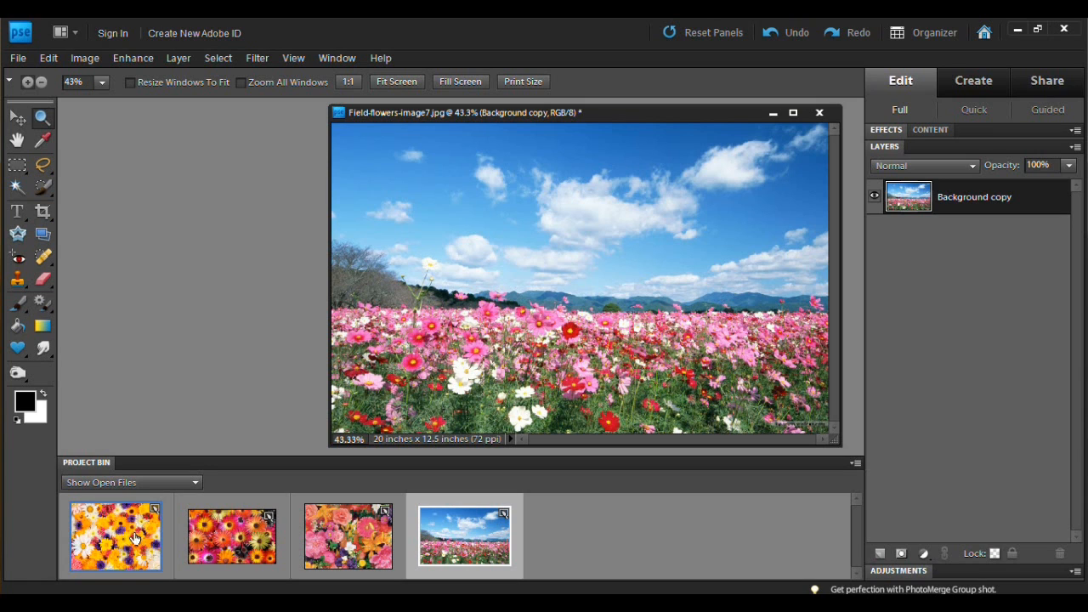
drag(127, 531, 290, 259)
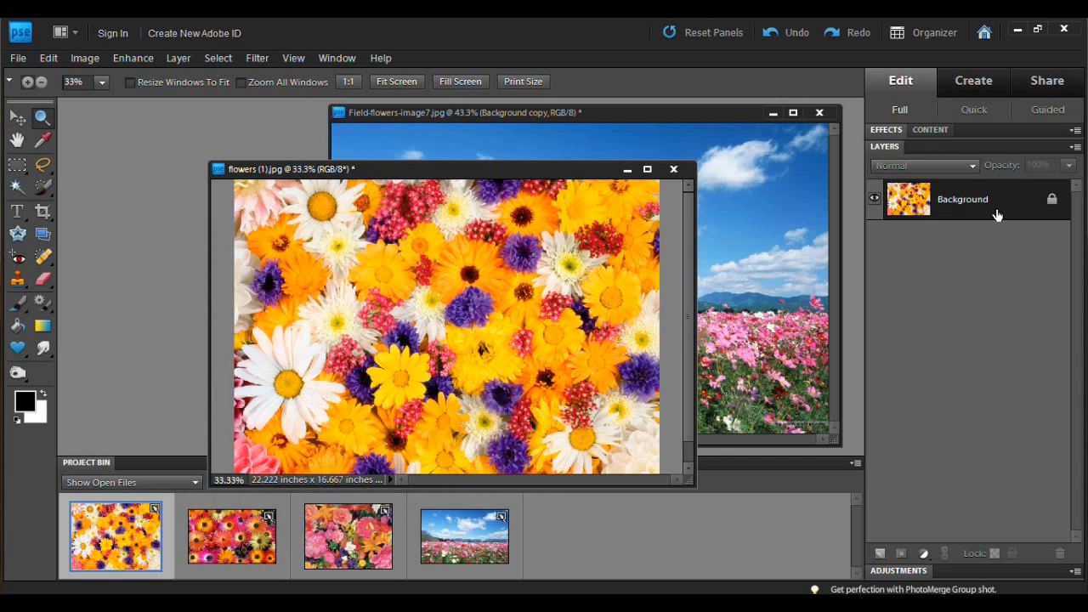
drag(972, 204, 879, 554)
drag(956, 239, 1062, 553)
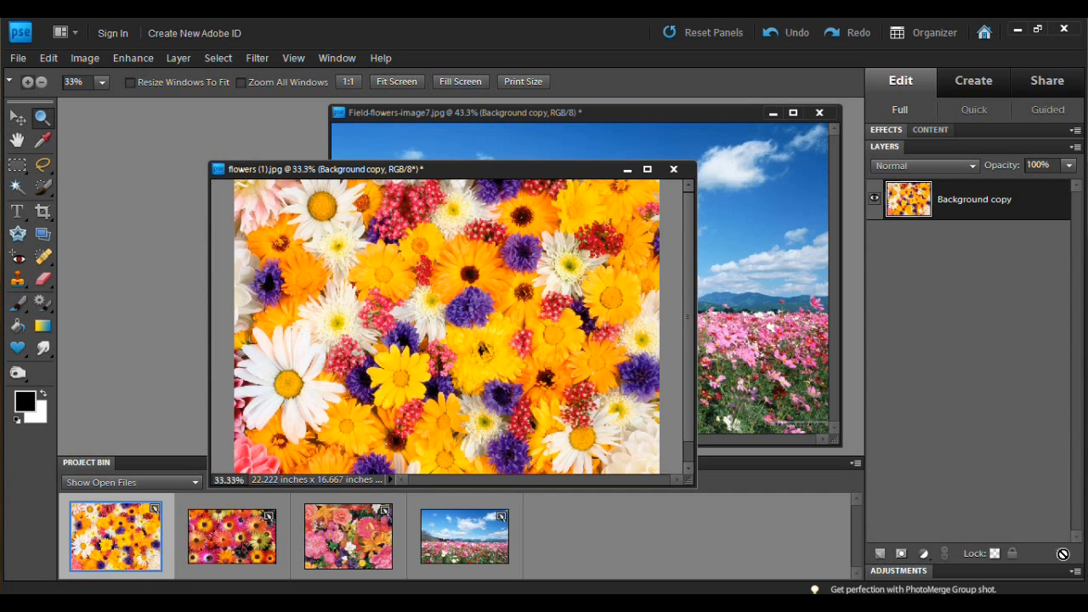
Fit flowers (1).jpg on screen and enlarge its window so empty space surrounds the picture's upper and lower edges.
drag(569, 174, 316, 136)
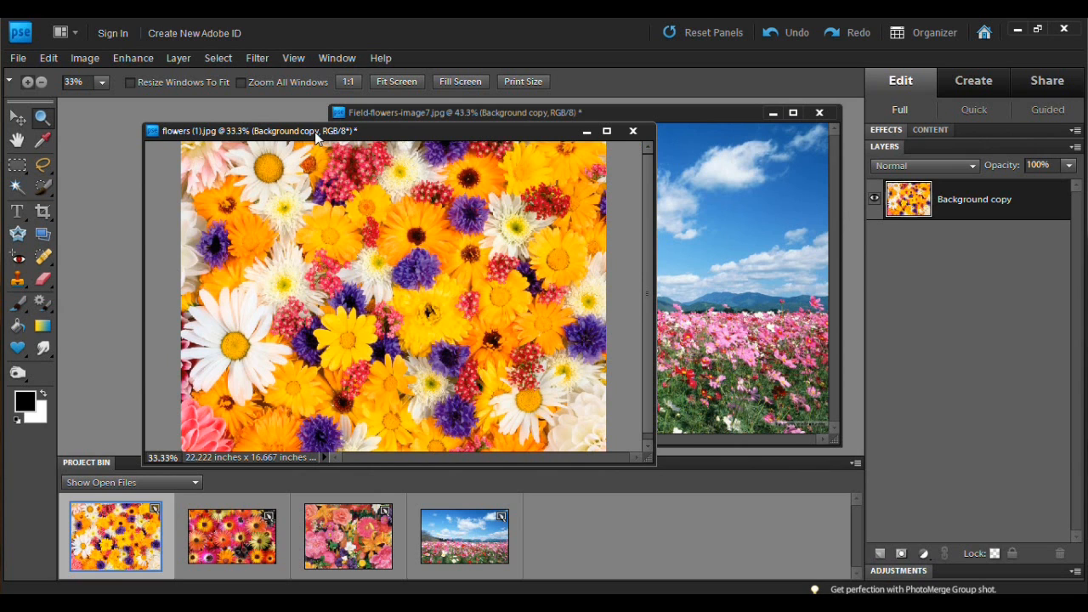
click(295, 57)
click(323, 134)
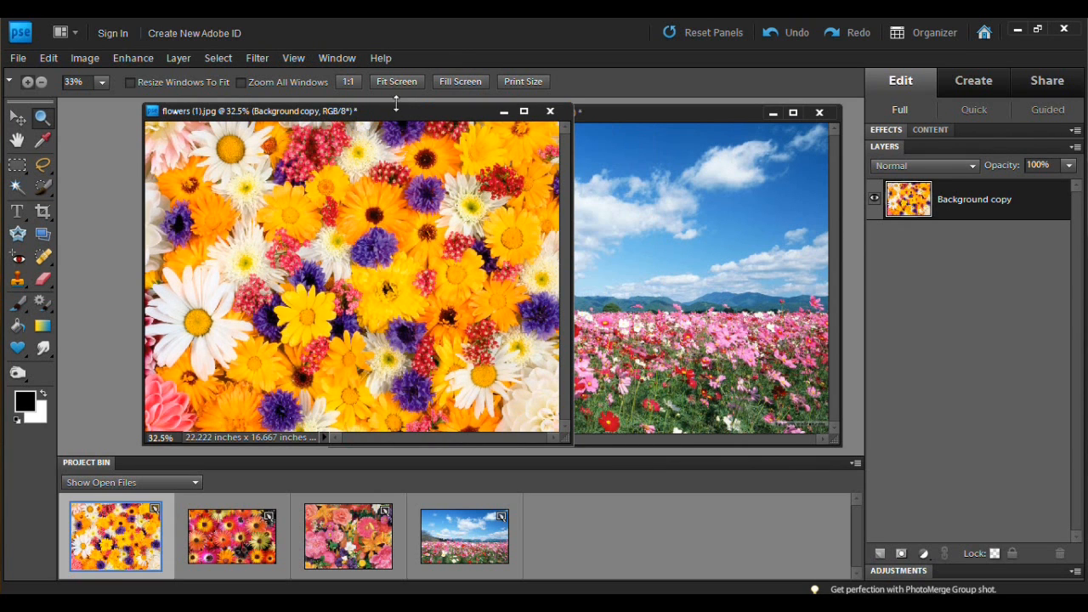
drag(408, 104, 413, 95)
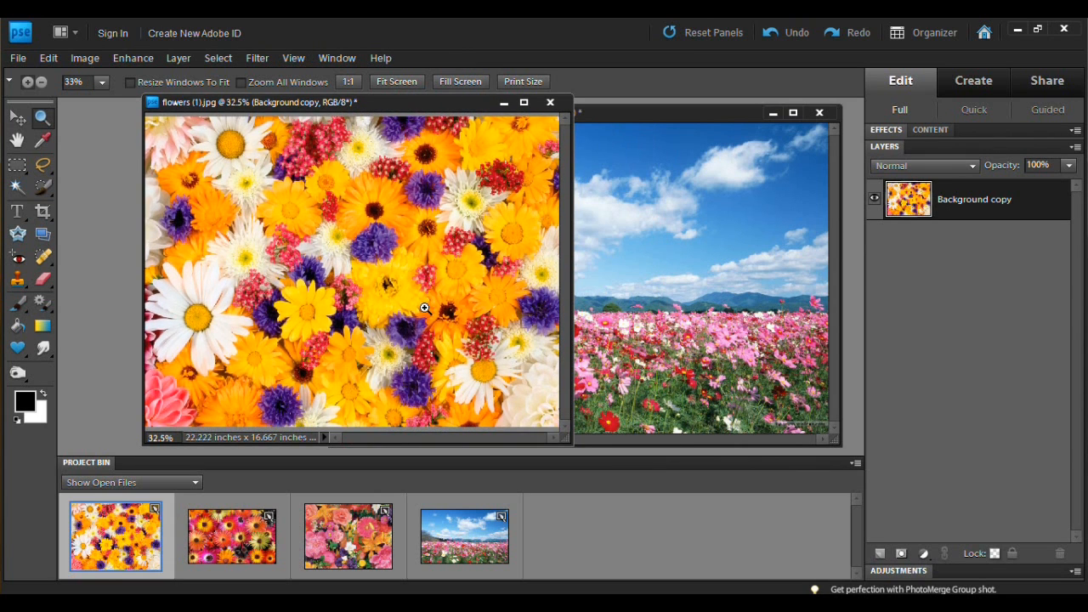
drag(430, 446, 428, 465)
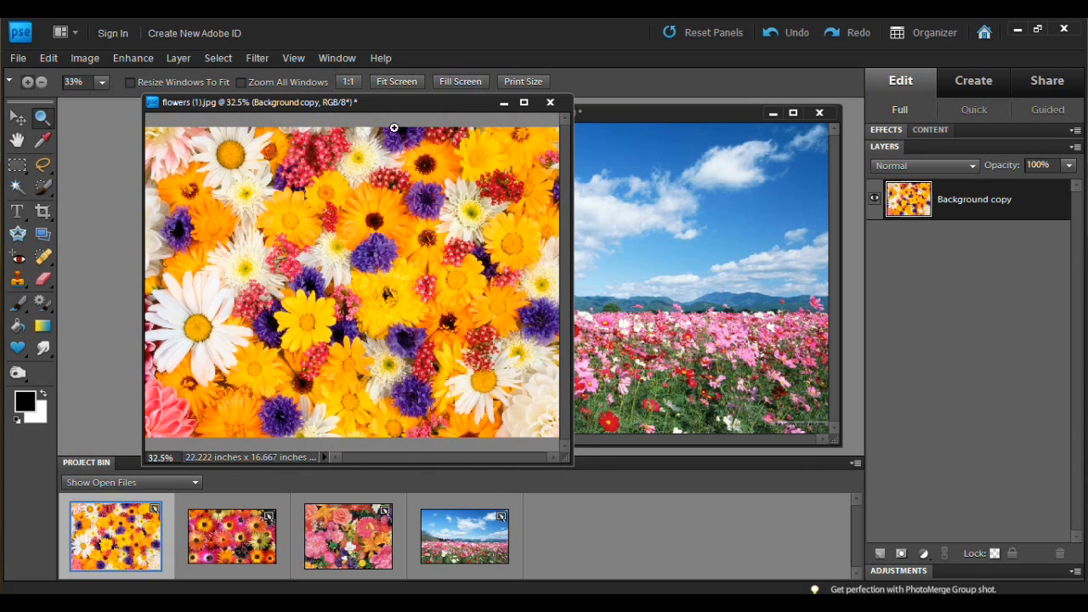
Select a narrow full-height vertical strip left of center in flowers (1).jpg with the Rectangular Marquee and copy it to a new layer.
click(23, 174)
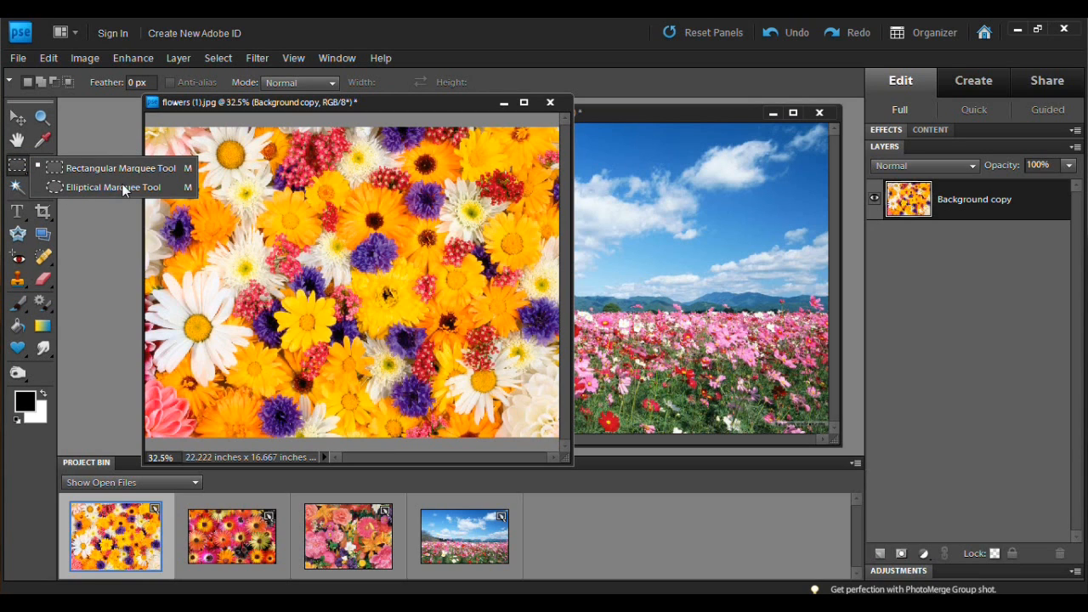
click(90, 167)
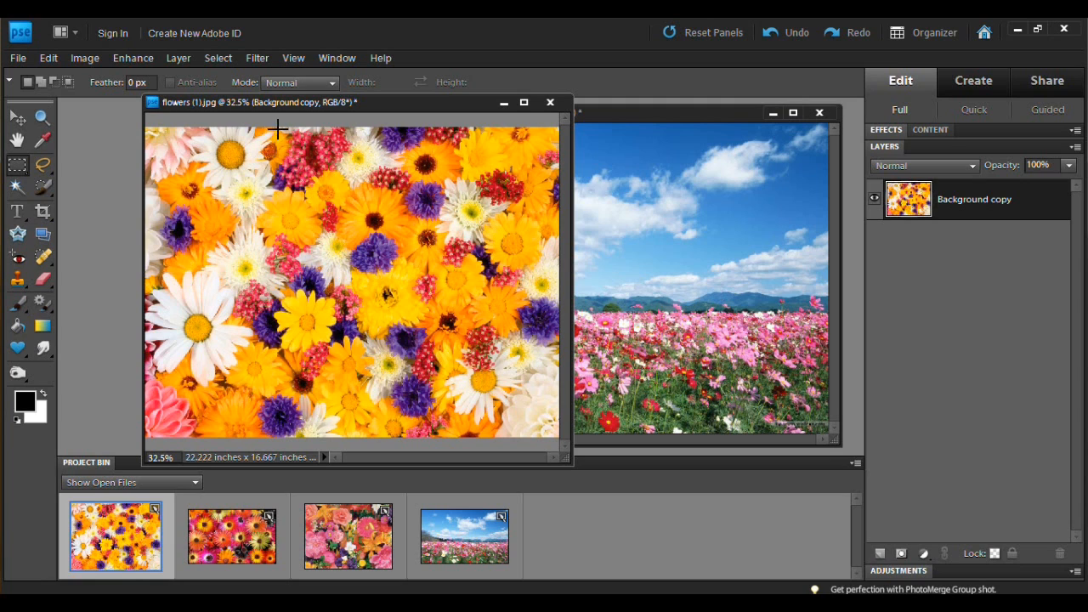
drag(252, 111, 304, 442)
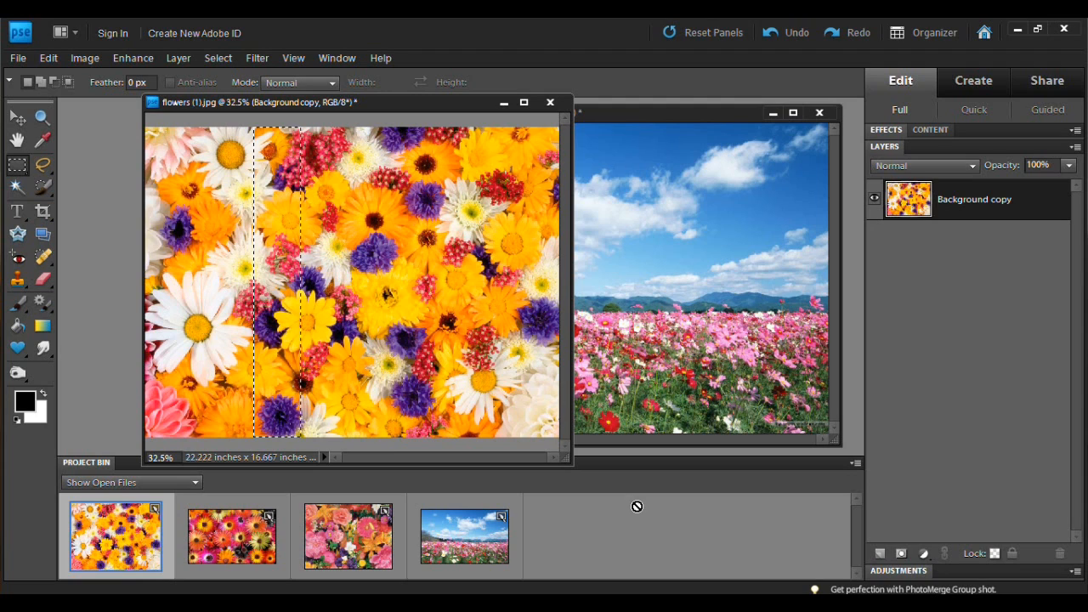
key(ctrl+j)
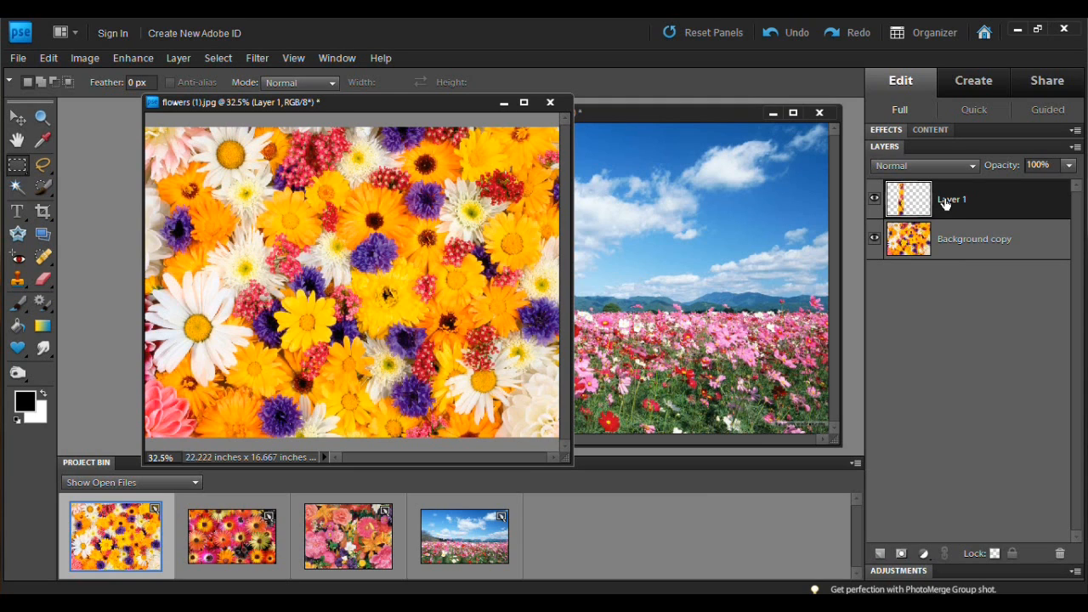
Copy the yellow flower strip layer onto the right part of the field photo and minimize flowers (1).jpg.
drag(945, 204, 702, 253)
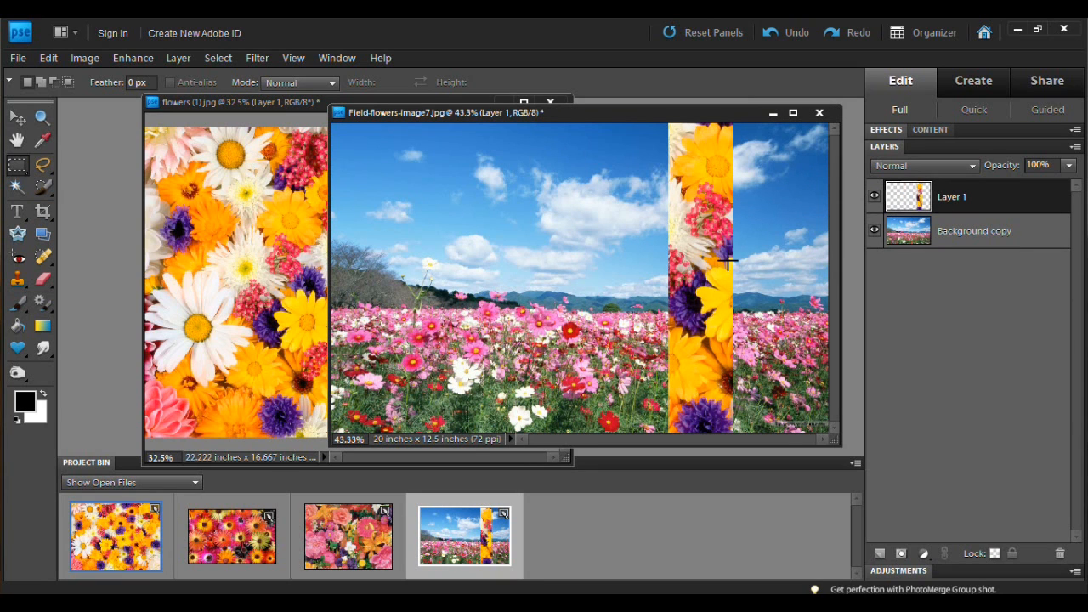
click(293, 99)
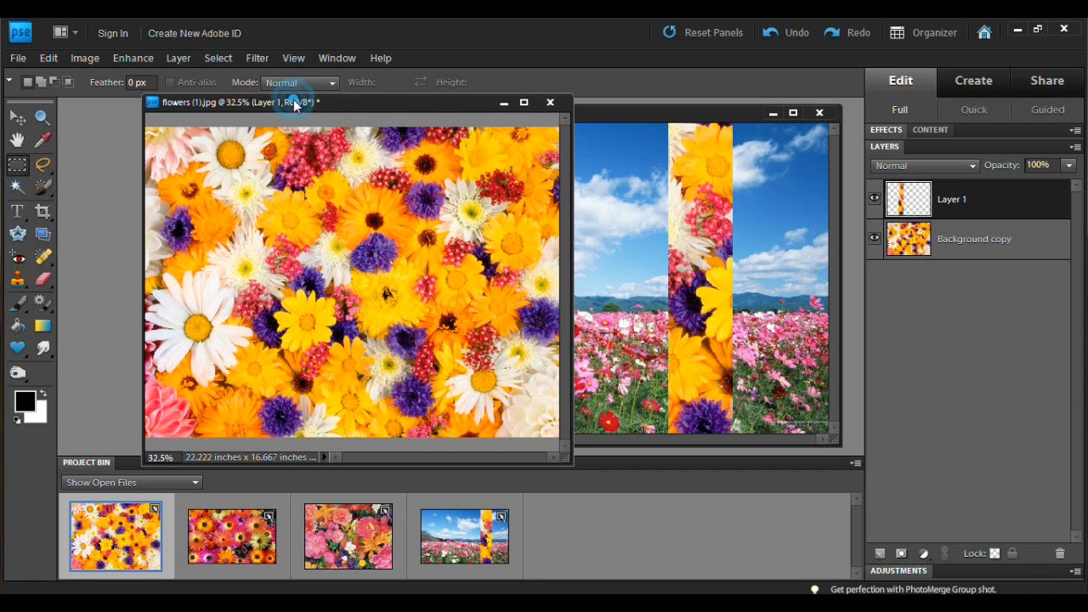
click(504, 103)
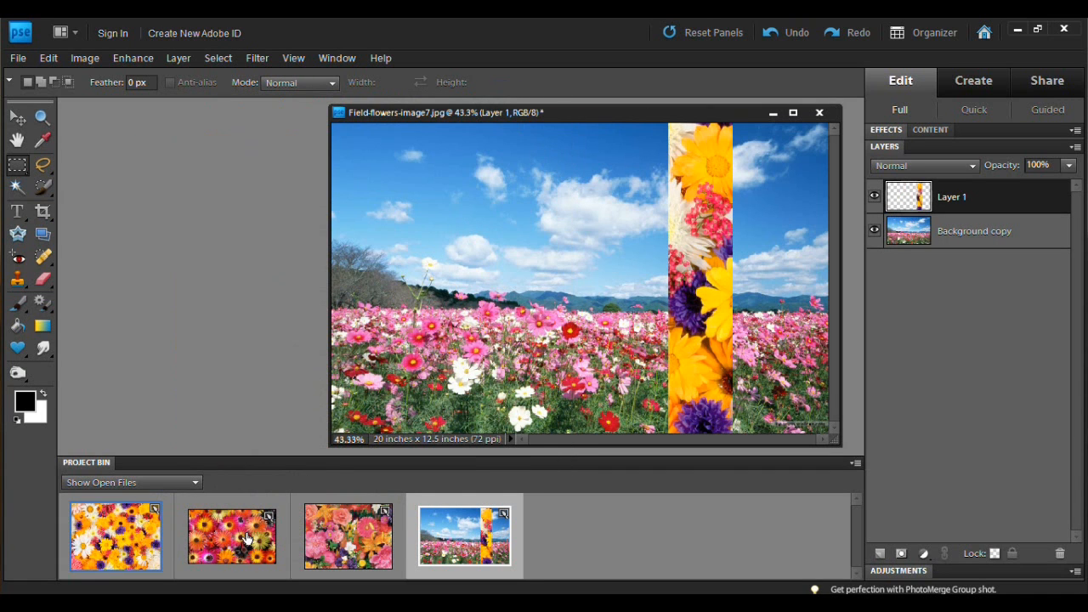
Restore flowers-backround.jpg and copy a narrow full-height vertical strip from its left part to a new layer.
right_click(249, 538)
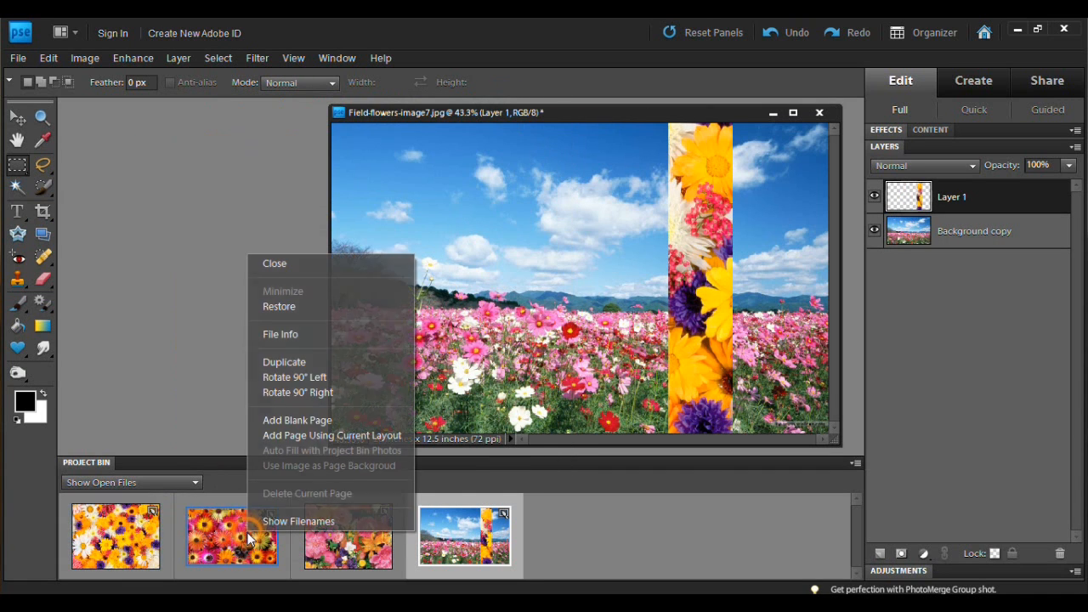
click(289, 307)
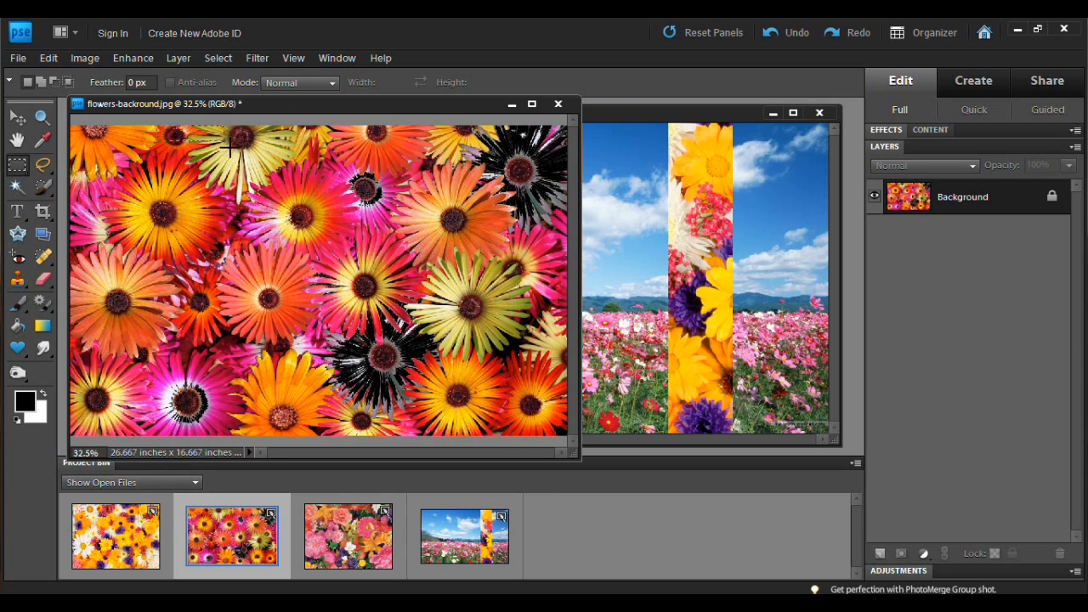
drag(250, 324, 208, 444)
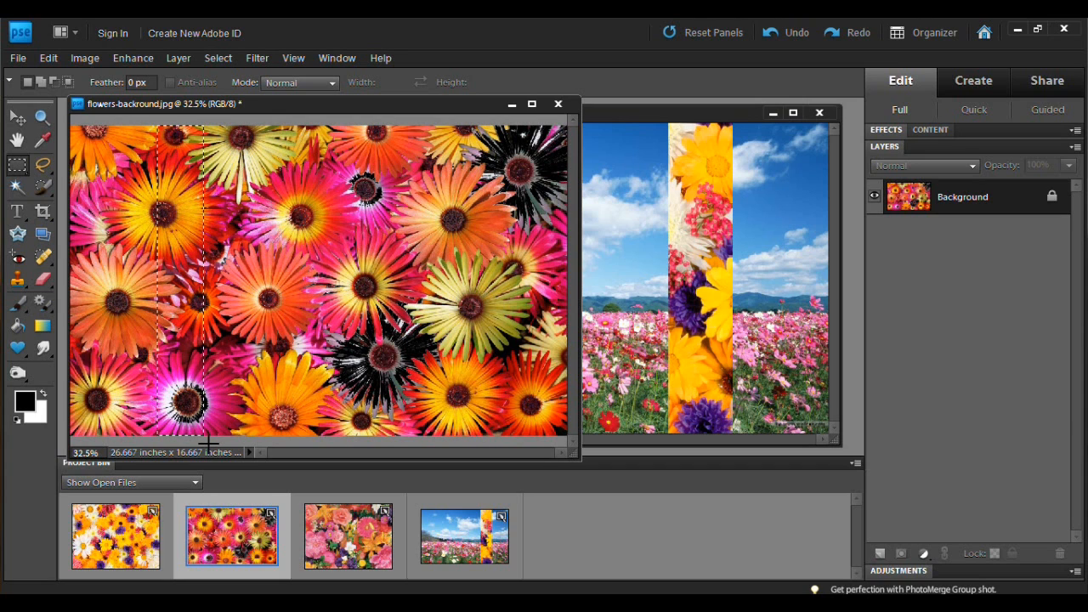
key(ctrl+j)
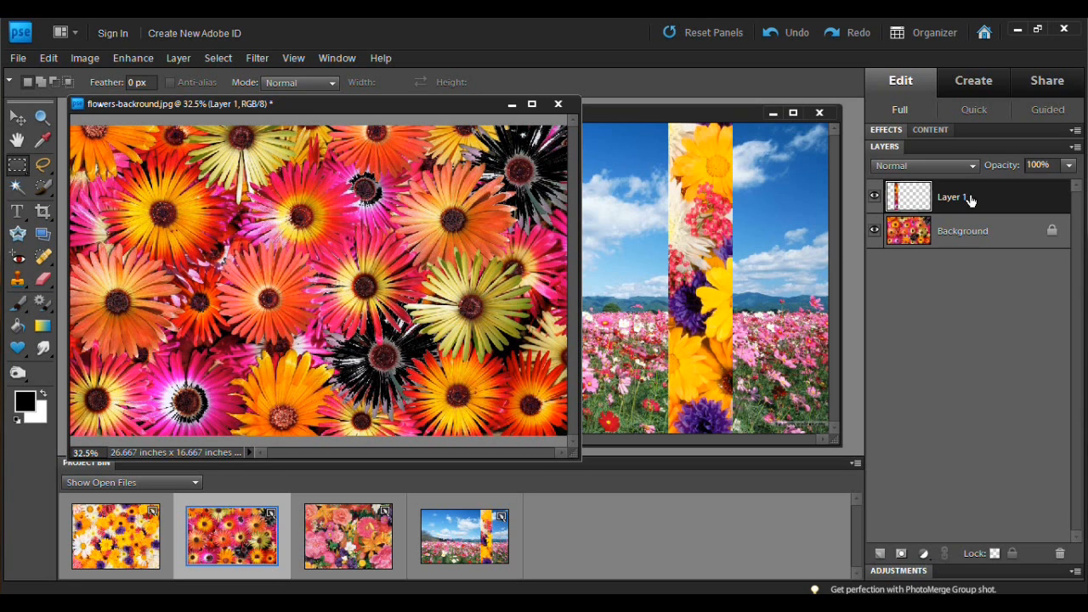
Copy the orange and magenta daisy strip layer into the field photo over the first strip and minimize flowers-backround.jpg.
drag(972, 199, 722, 220)
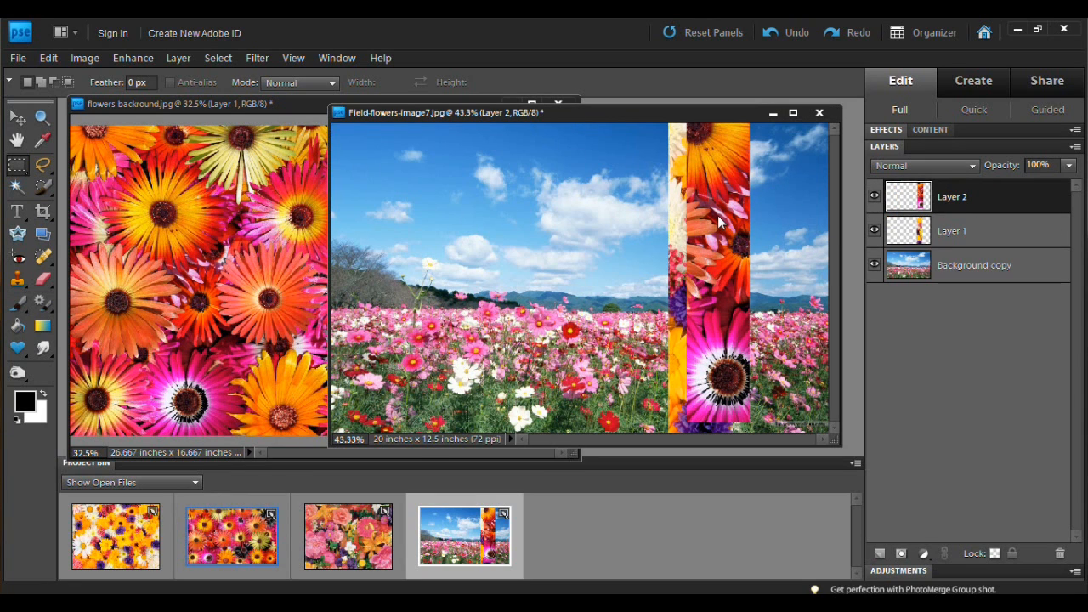
click(298, 107)
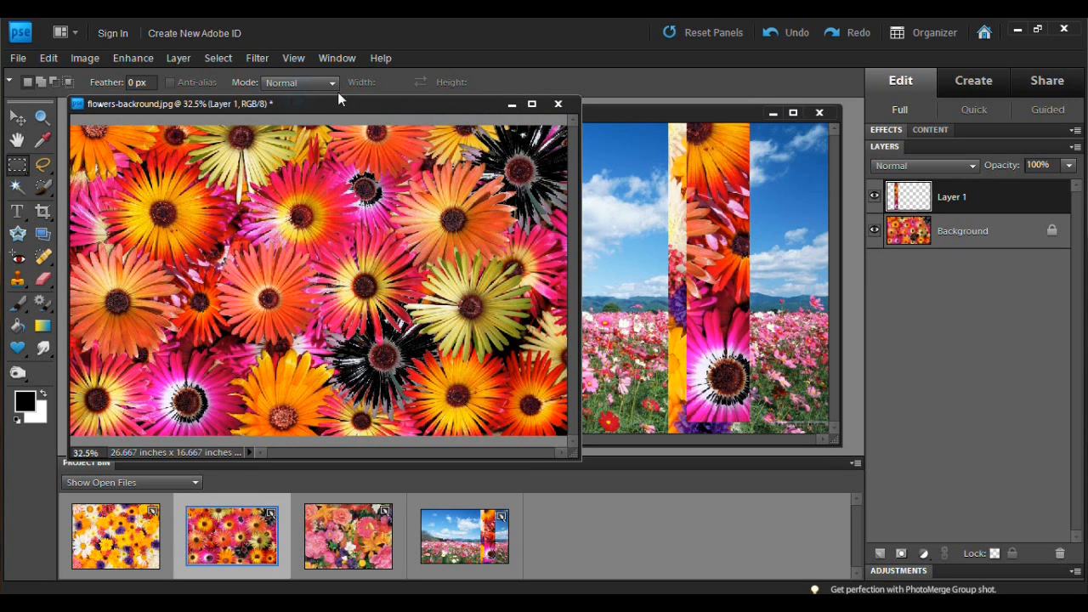
click(511, 105)
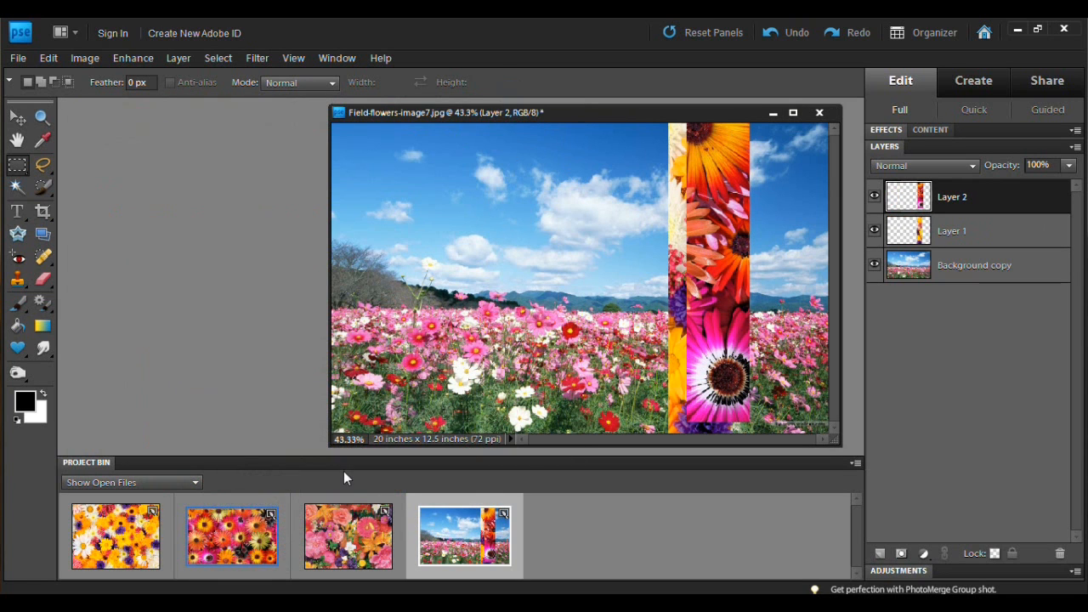
Restore Flowers-Painting-Wallpaper-640x480.jpg and copy a narrow full-height vertical strip through its large pink daisy to a new layer.
right_click(116, 544)
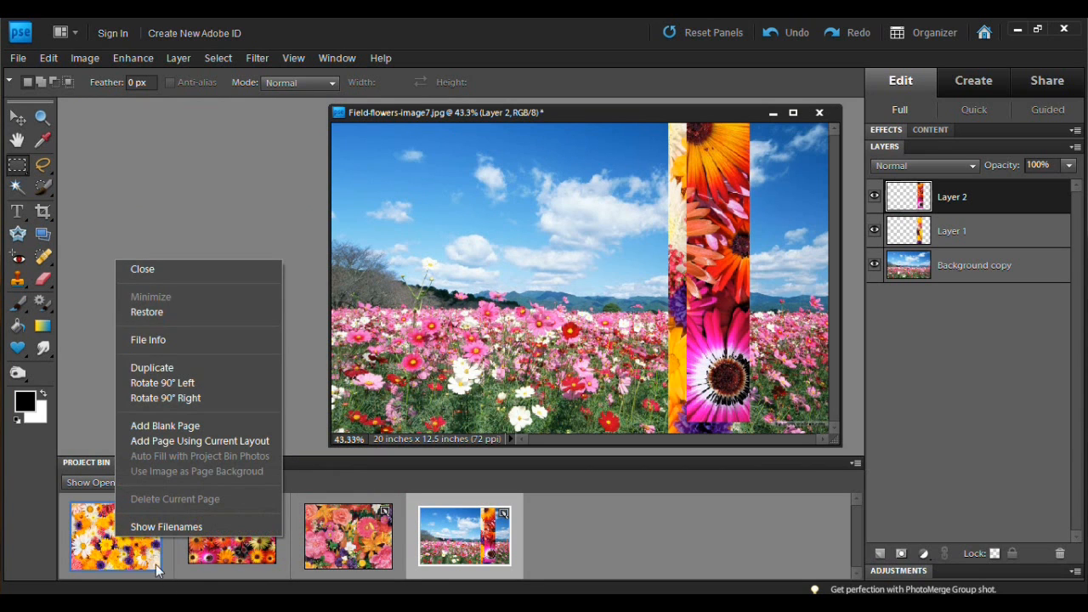
right_click(319, 559)
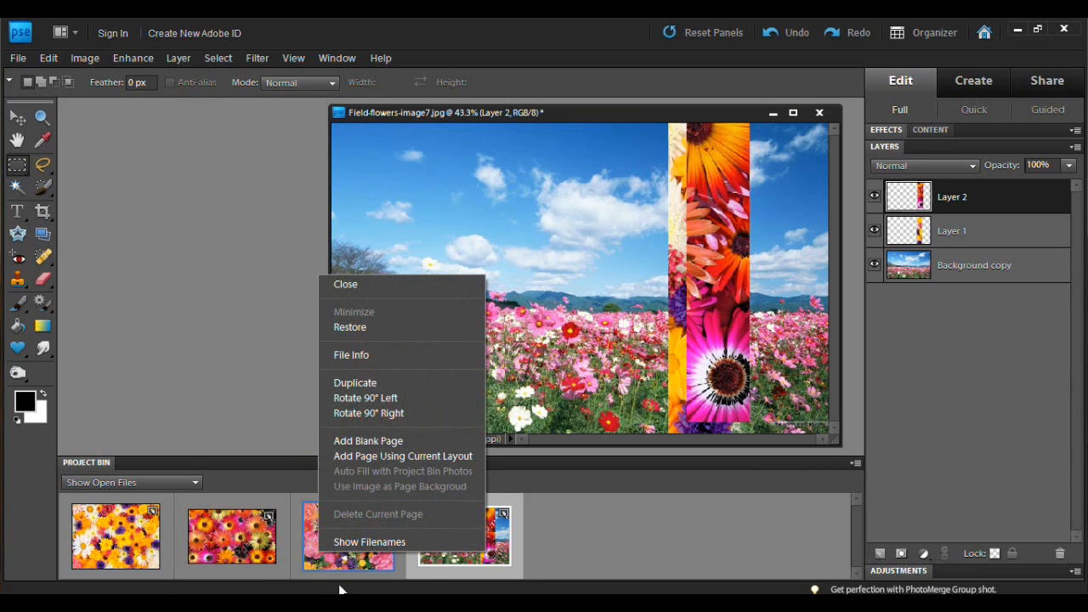
click(342, 586)
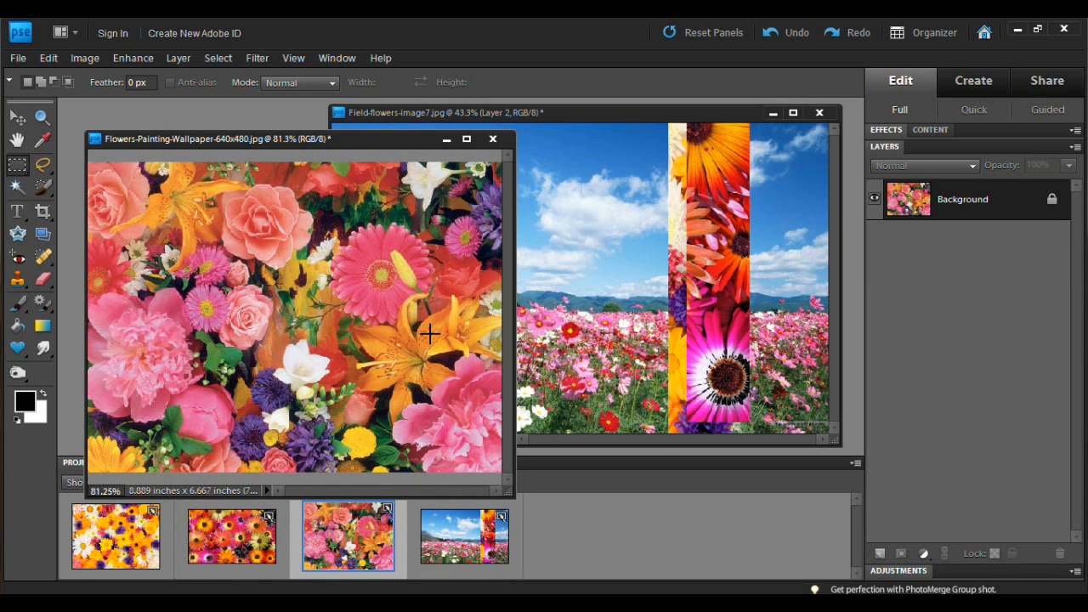
drag(365, 165, 416, 469)
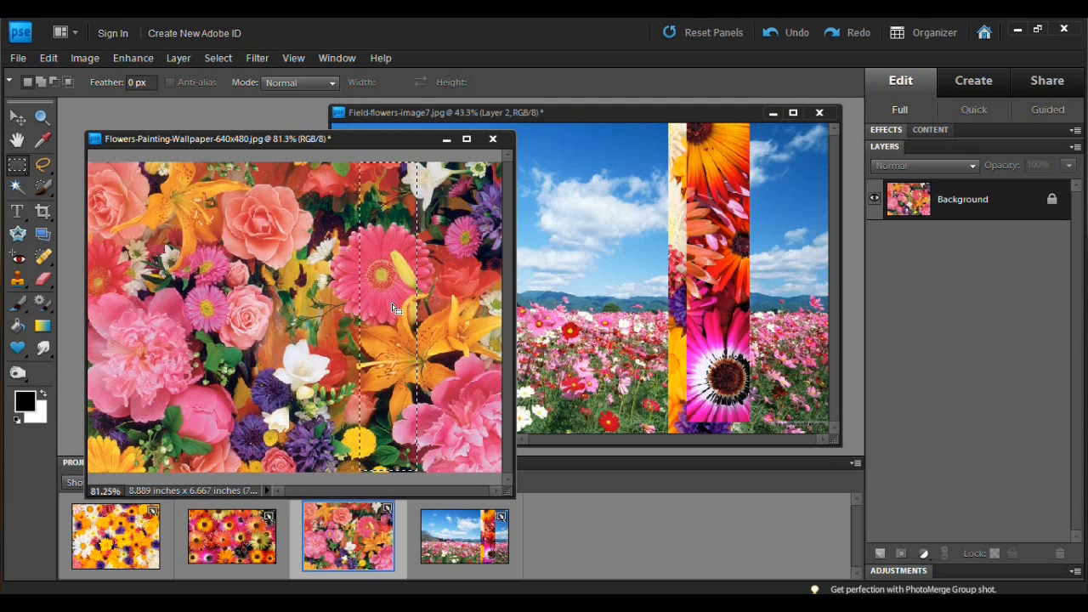
key(ctrl+j)
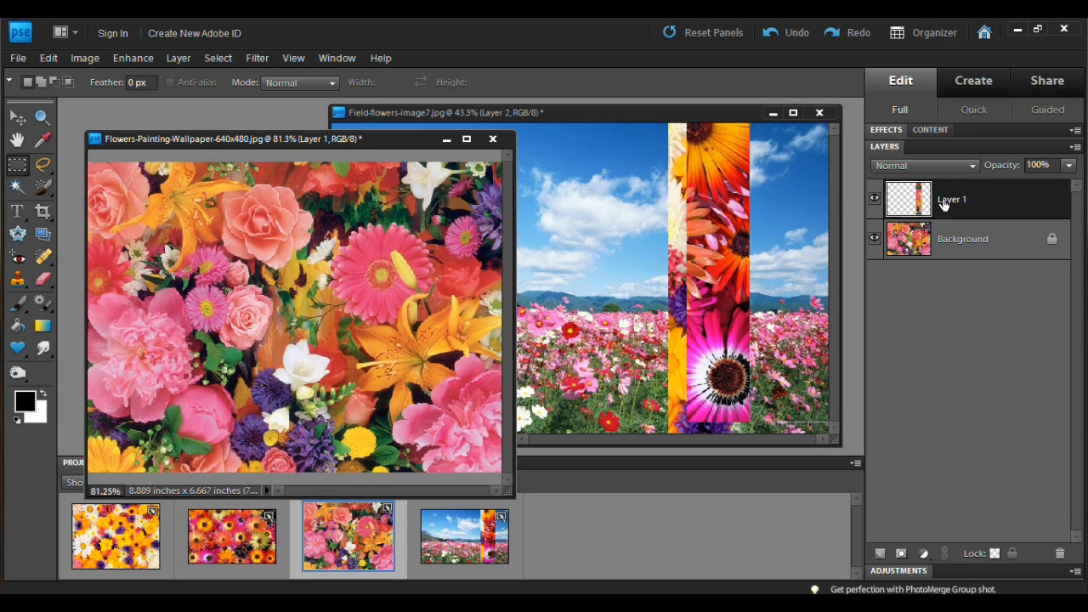
Copy the painted flower strip layer into the field photo beside the other strips and minimize Flowers-Painting-Wallpaper-640x480.jpg.
drag(972, 199, 664, 236)
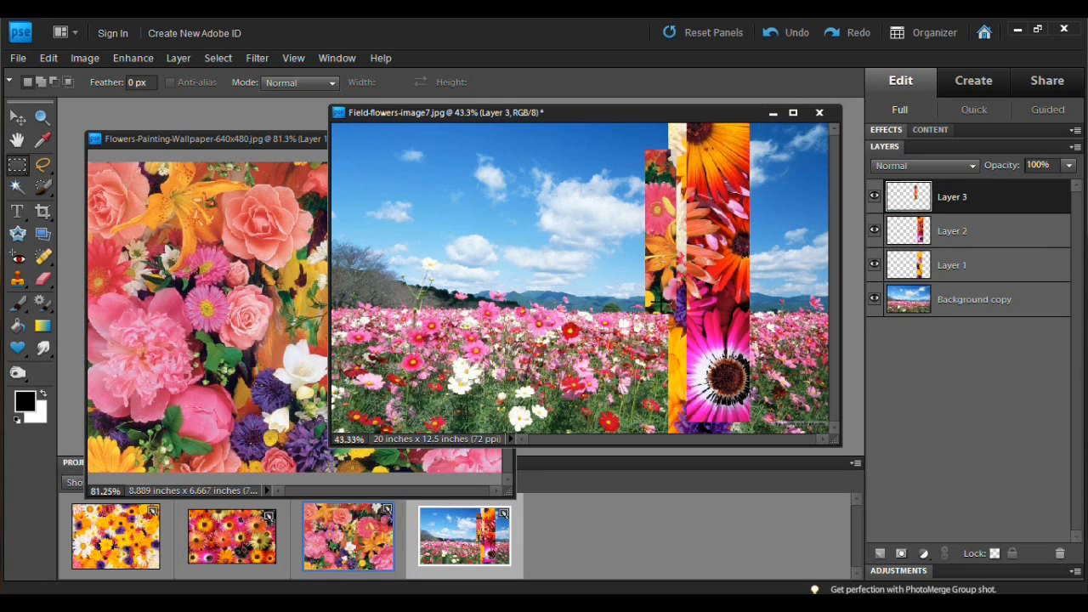
click(274, 145)
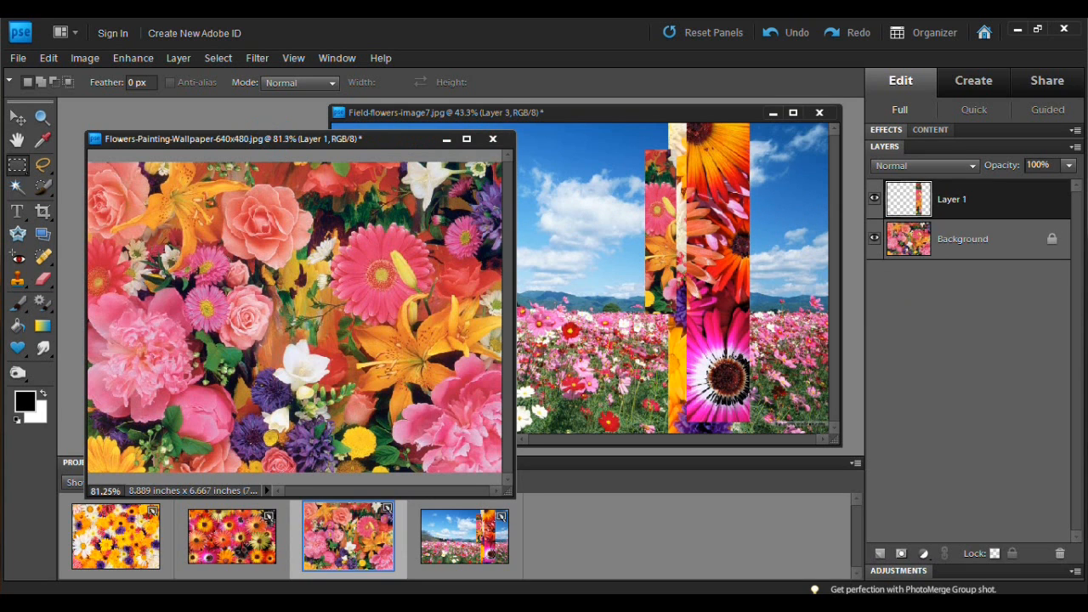
click(444, 139)
Collapse the Project Bin, fit the field photo on screen and extend its window so empty space surrounds the picture.
drag(590, 109, 443, 113)
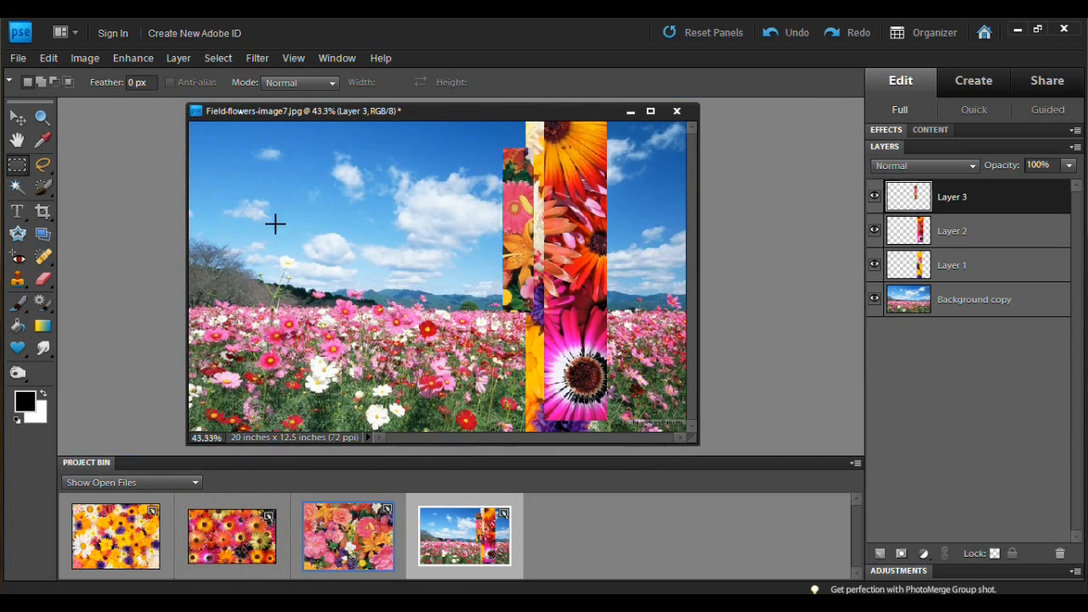
click(87, 461)
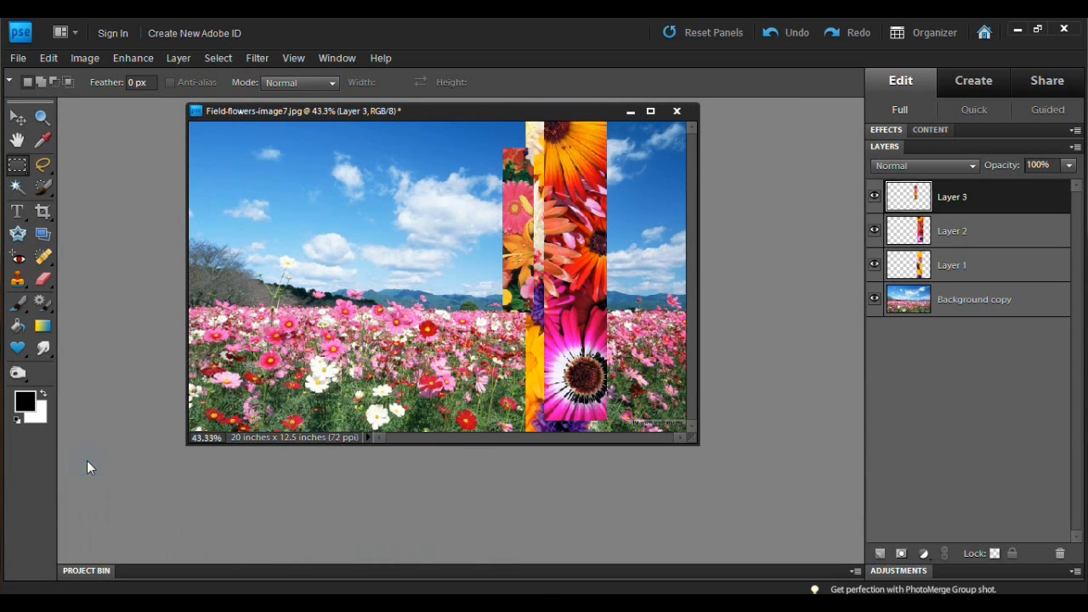
click(292, 58)
click(302, 131)
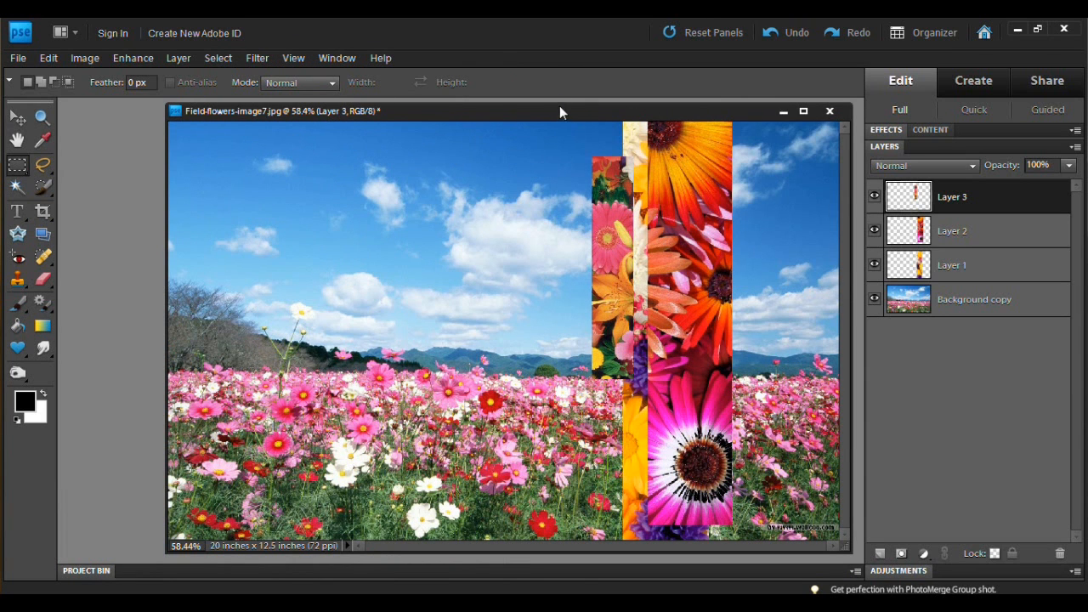
drag(558, 102, 559, 74)
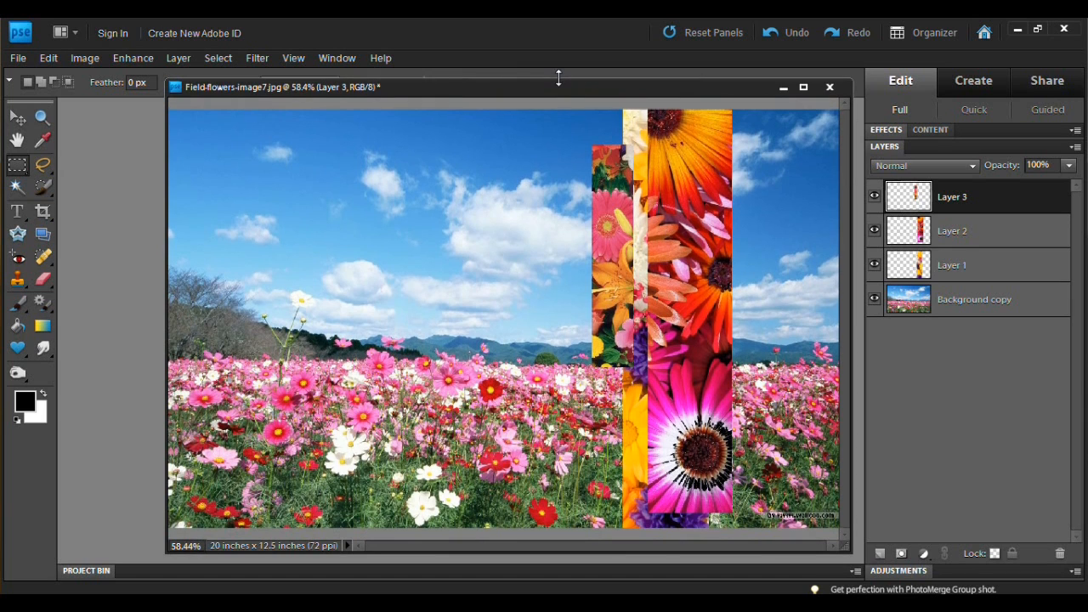
Spread the strips apart across the field photo, moving the painted flower strip far left and the orange and magenta daisy strip to mid-photo.
drag(560, 554, 560, 578)
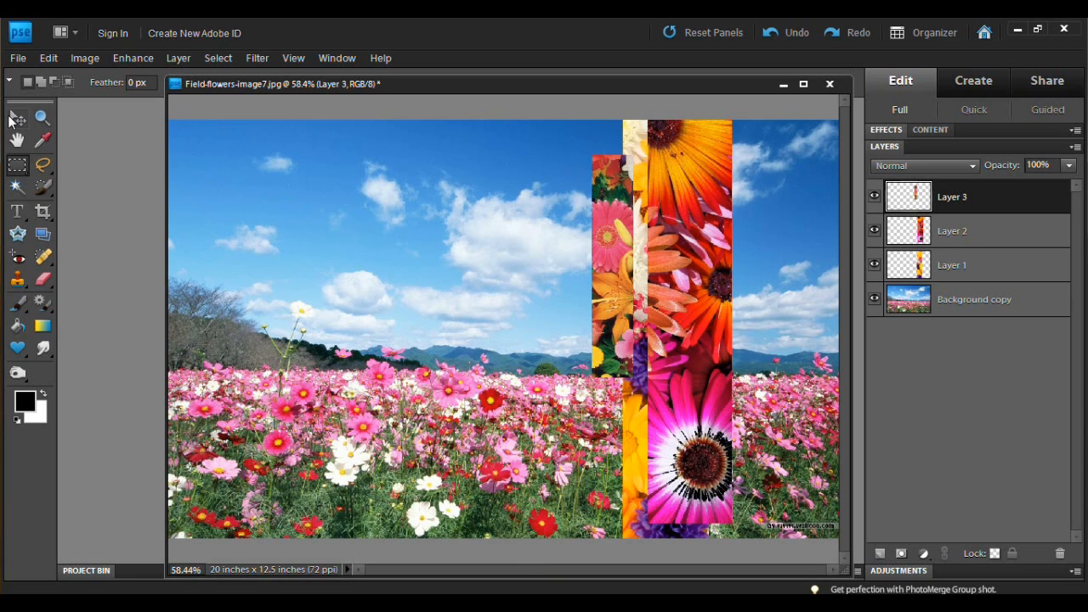
click(17, 119)
drag(614, 277, 313, 272)
drag(686, 321, 504, 323)
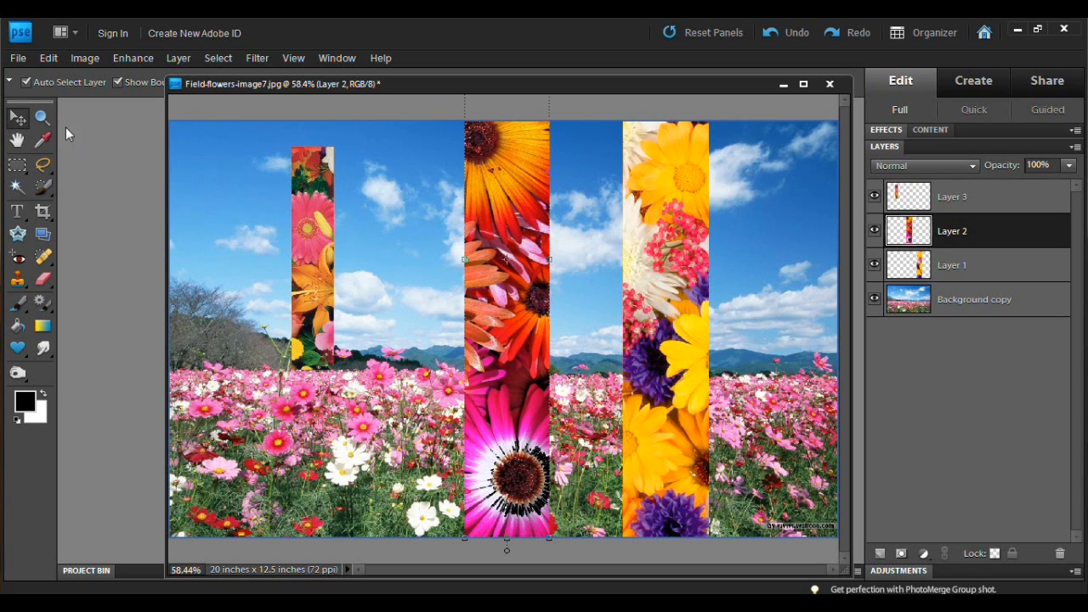
Scale the orange and magenta daisy strip proportionally to 81.6% and reposition it so it still spans the photo's full height.
click(42, 118)
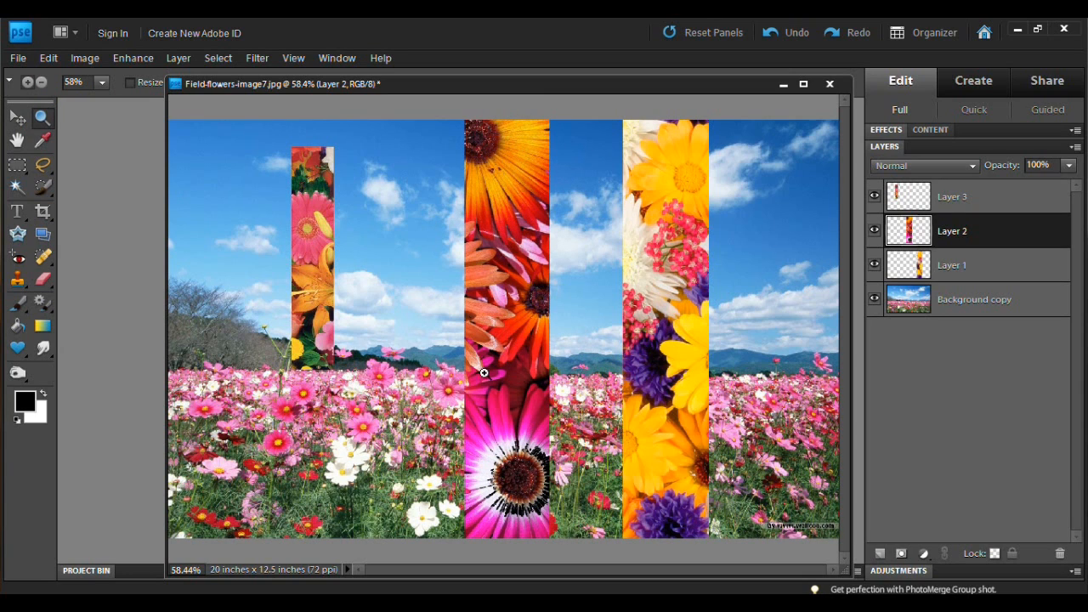
key(alt)
alt+click(435, 325)
alt+click(435, 324)
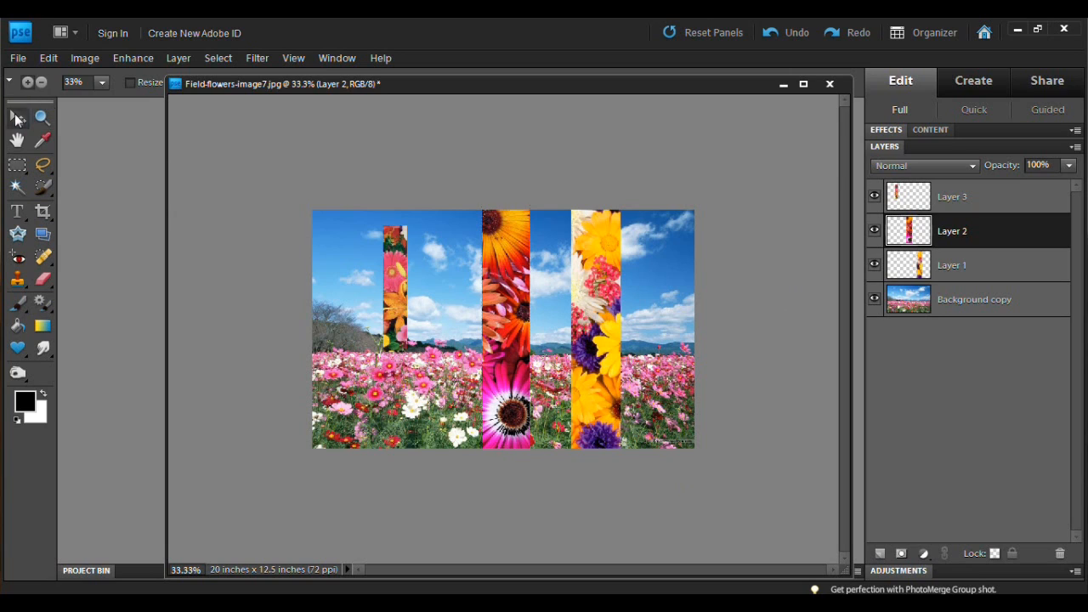
click(17, 119)
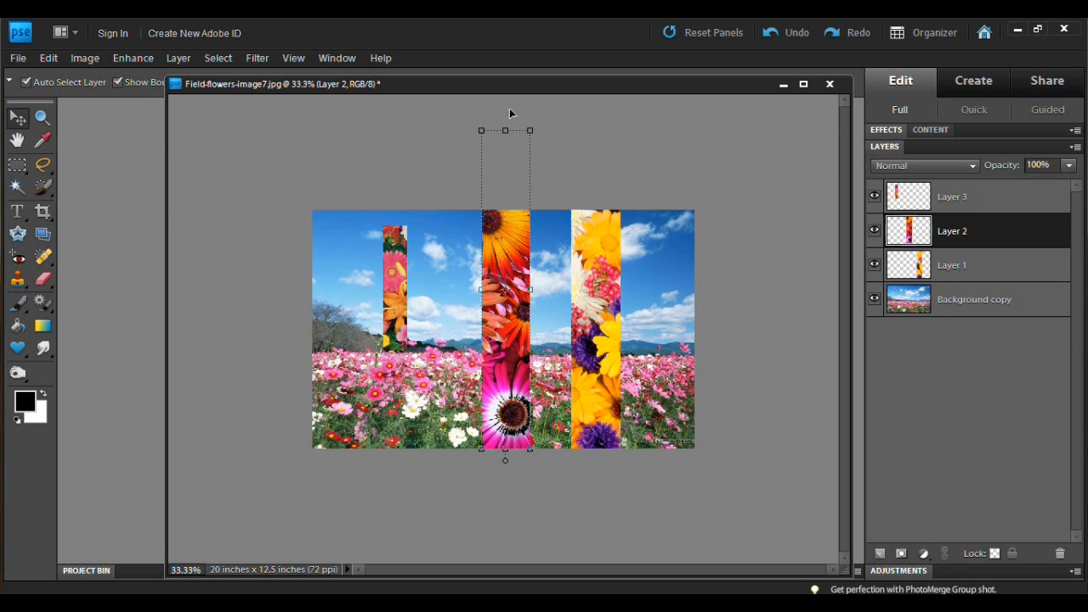
drag(508, 246, 511, 287)
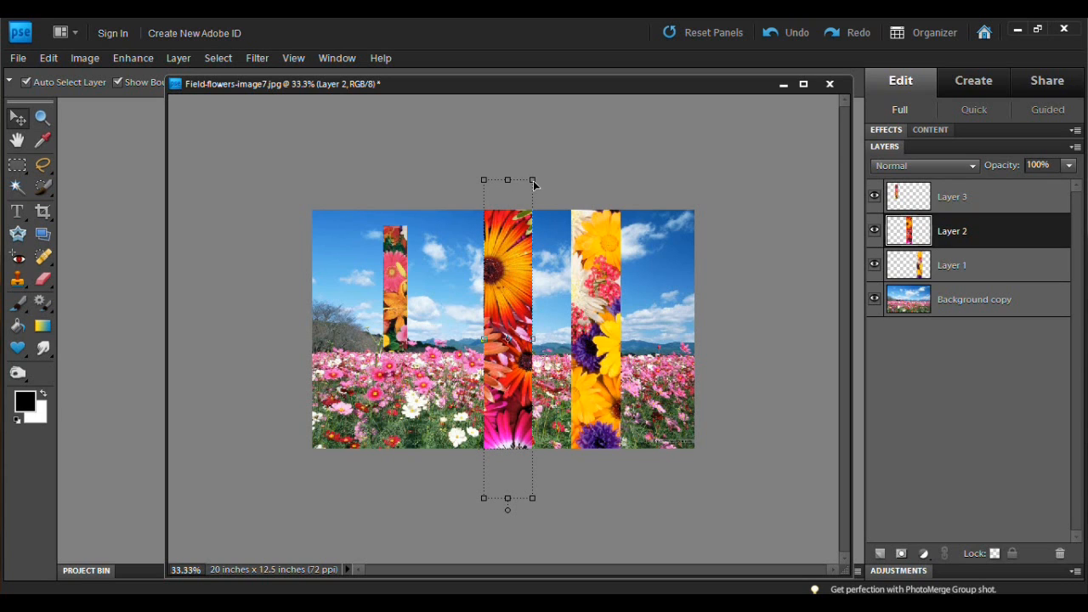
click(529, 183)
click(527, 250)
click(533, 181)
drag(533, 180, 524, 237)
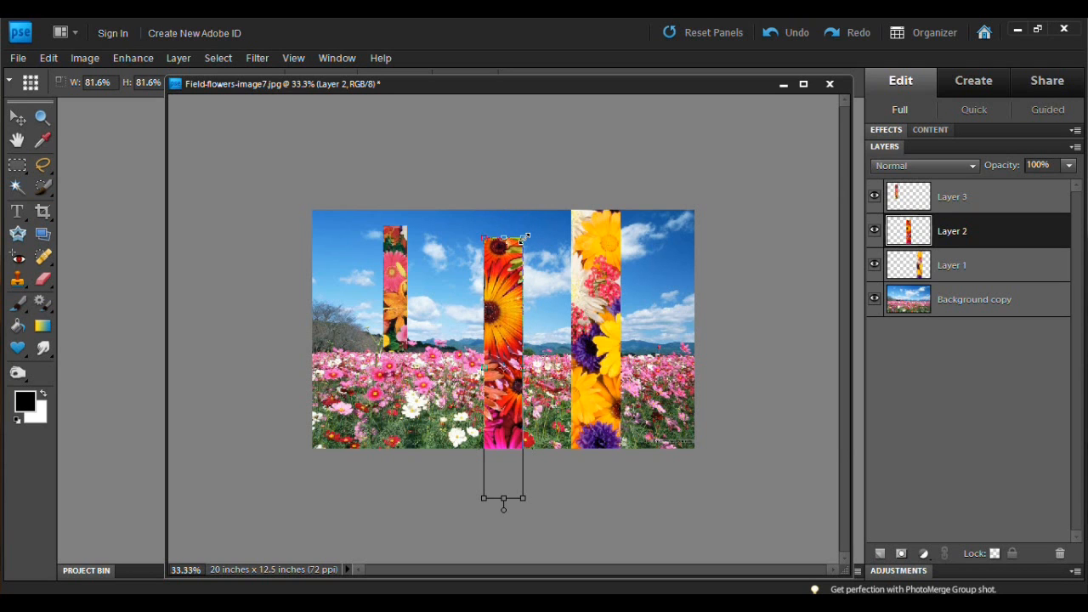
drag(516, 349, 523, 314)
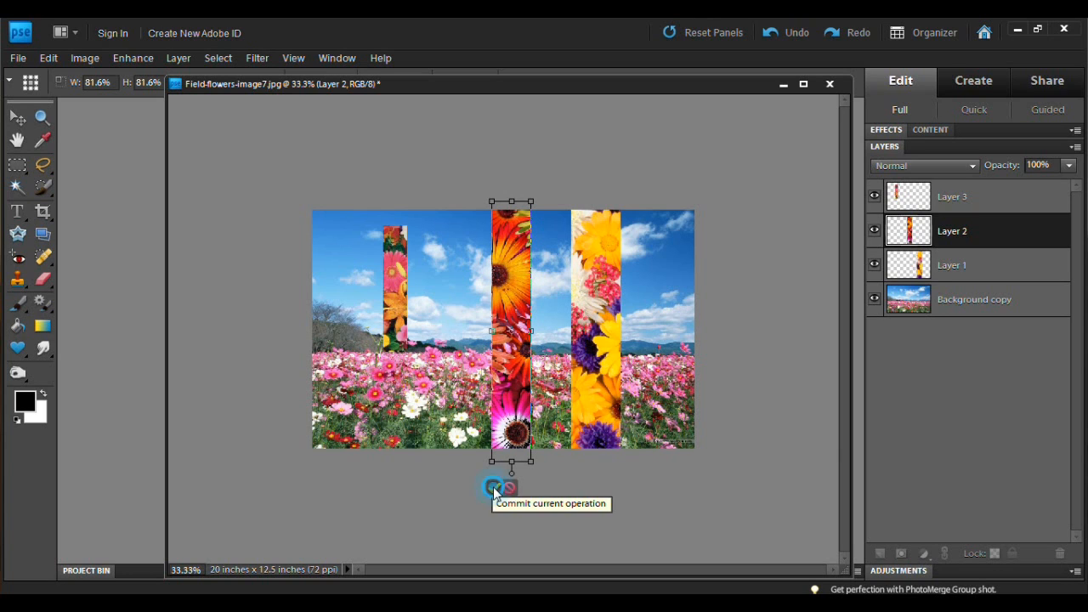
click(497, 490)
Scale the yellow and purple flower strip proportionally to 81.6%, keeping it spanning the photo's full height.
click(610, 380)
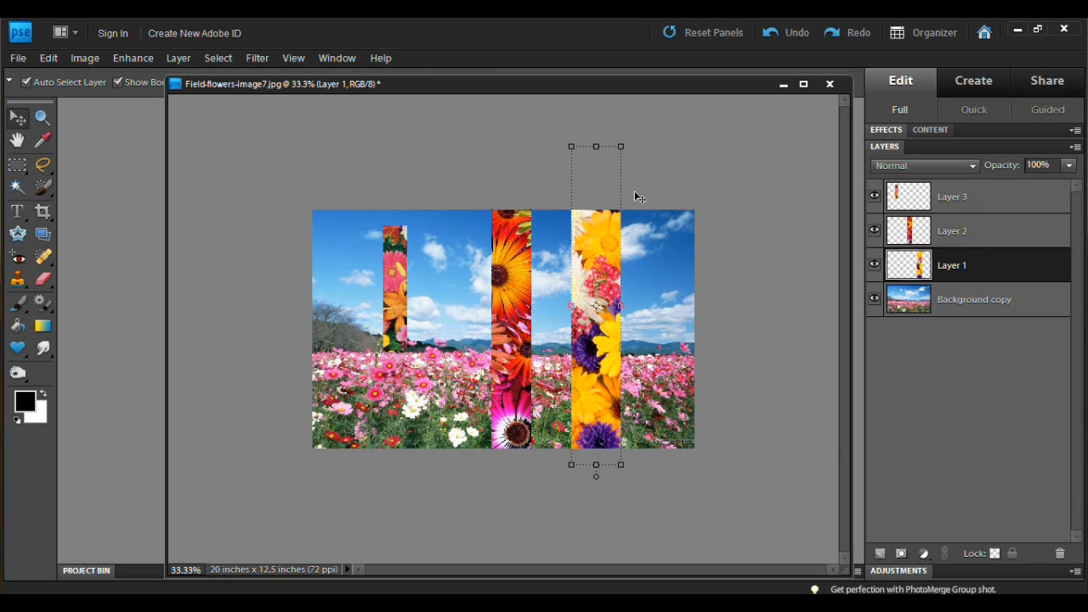
drag(621, 146, 613, 199)
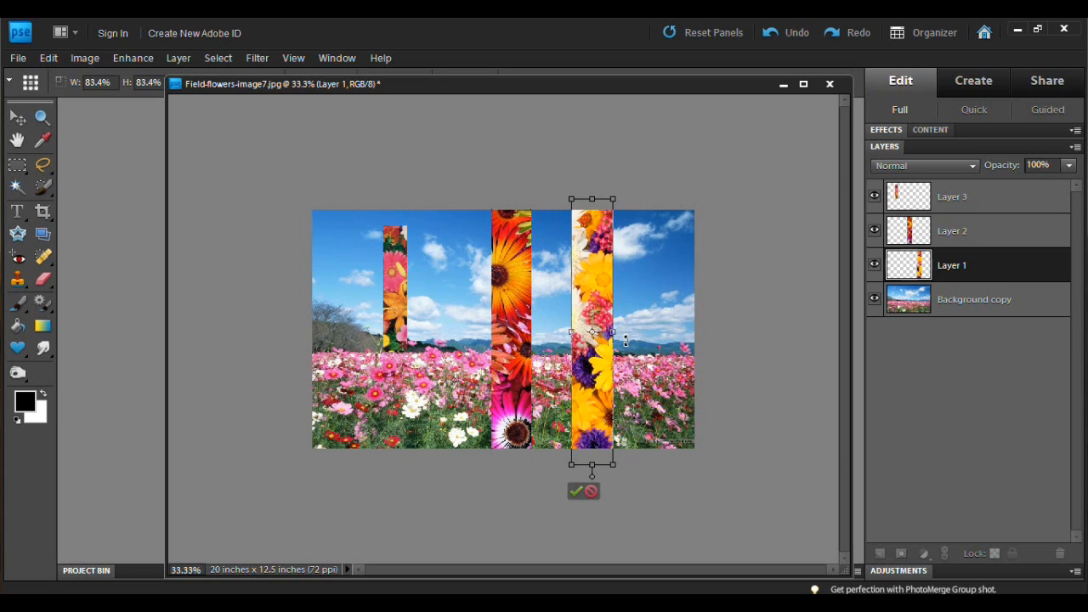
drag(613, 467, 612, 462)
click(575, 487)
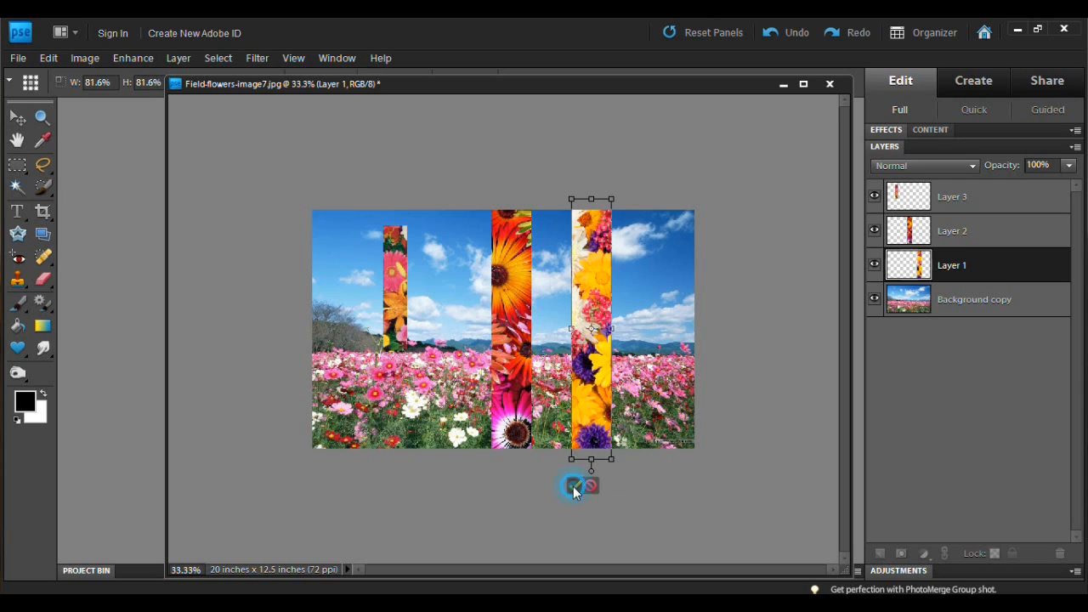
Enlarge the painted flower strip to 176.1% width and 209.5% height, placing it across the photo's full height left of the daisy strip.
click(400, 301)
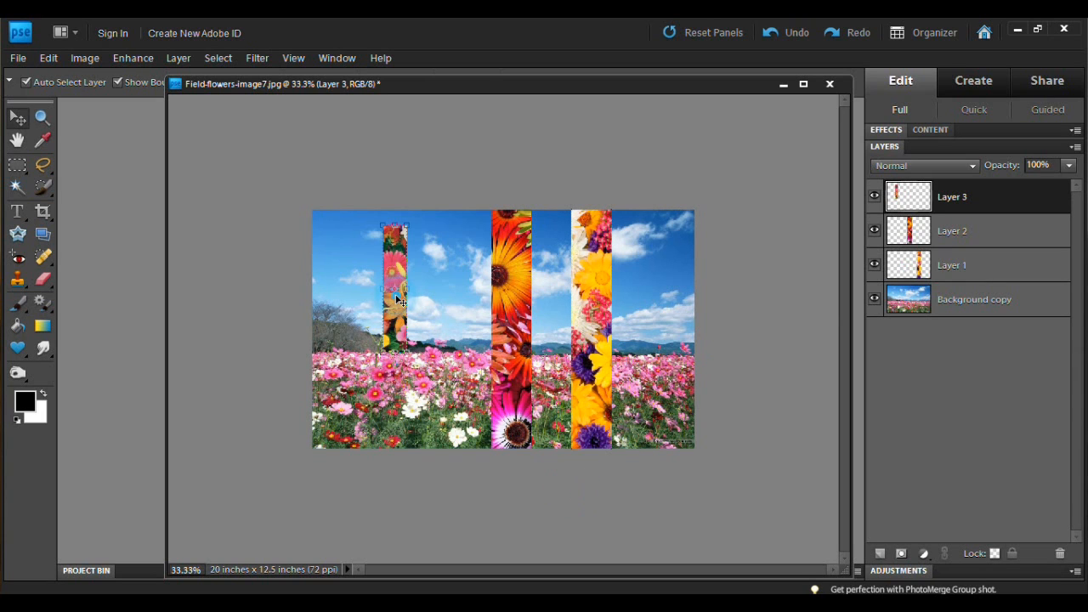
drag(409, 224, 459, 150)
drag(398, 262, 430, 345)
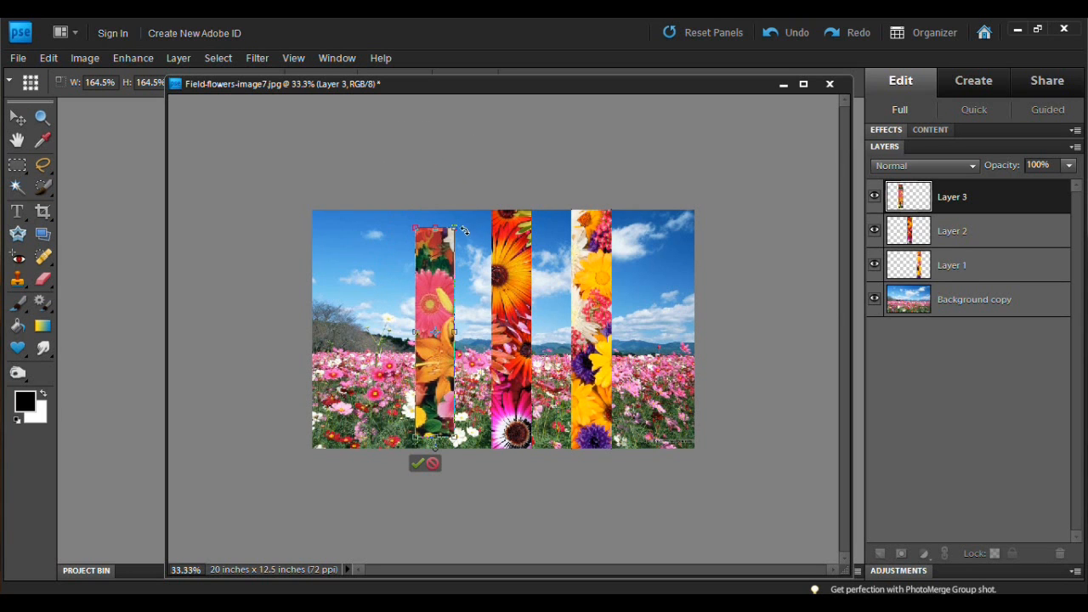
drag(456, 228, 478, 180)
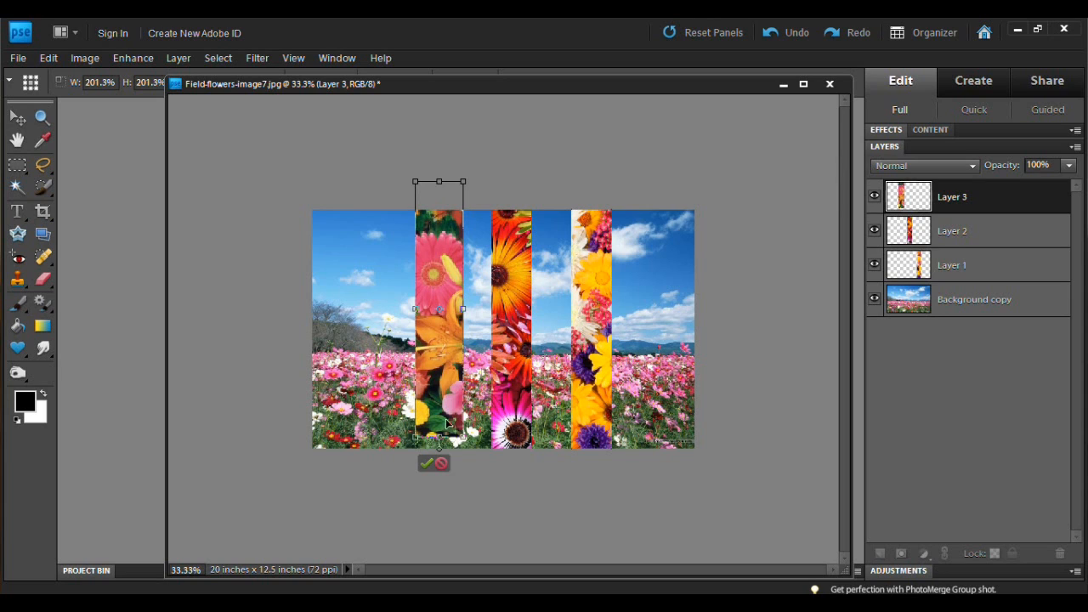
drag(445, 417, 445, 444)
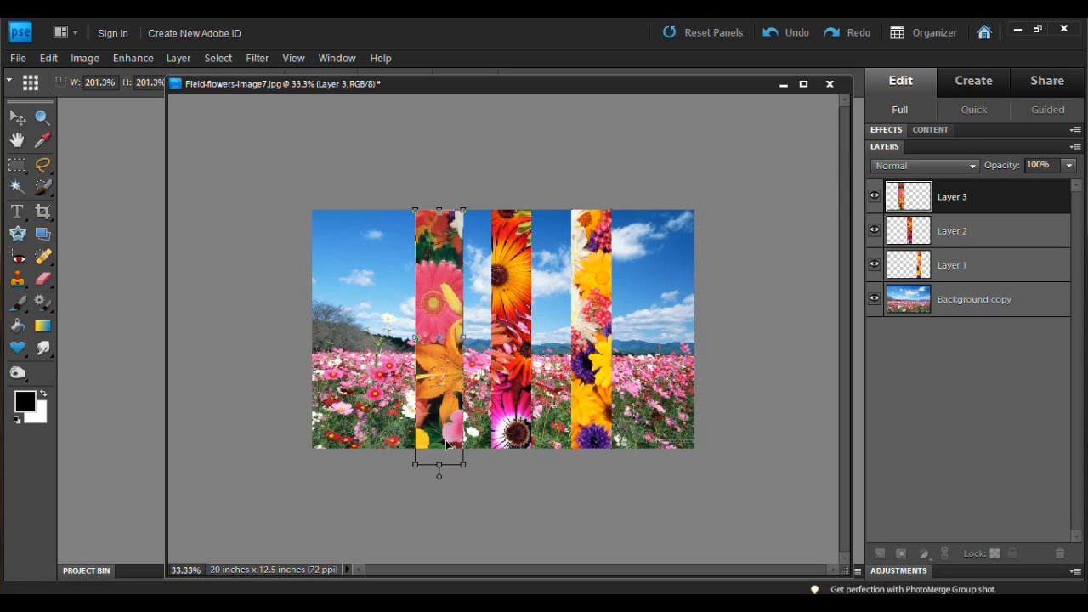
drag(465, 206, 466, 199)
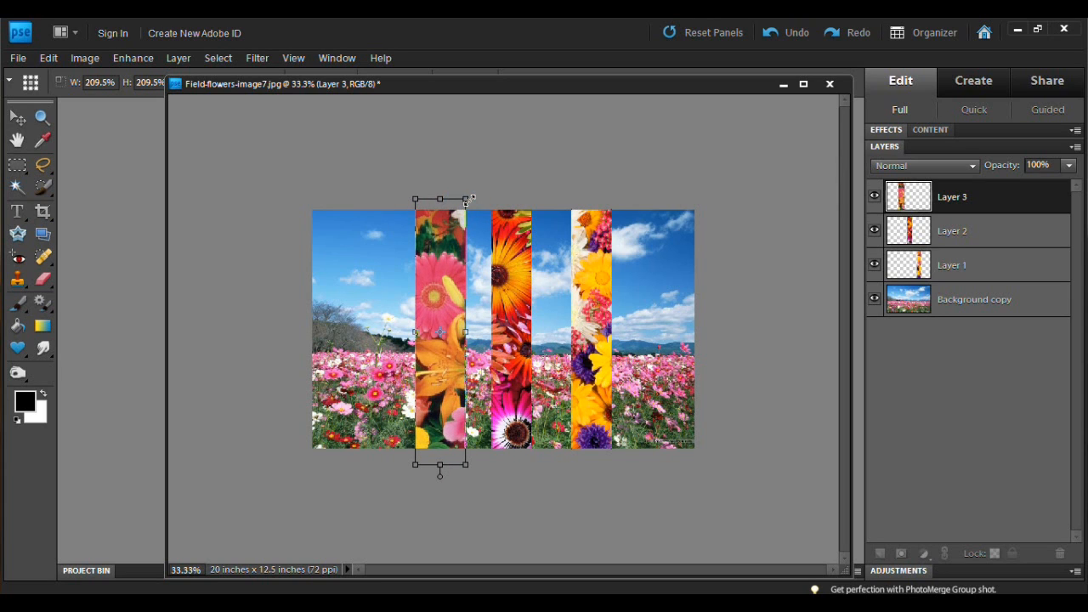
drag(465, 330, 457, 332)
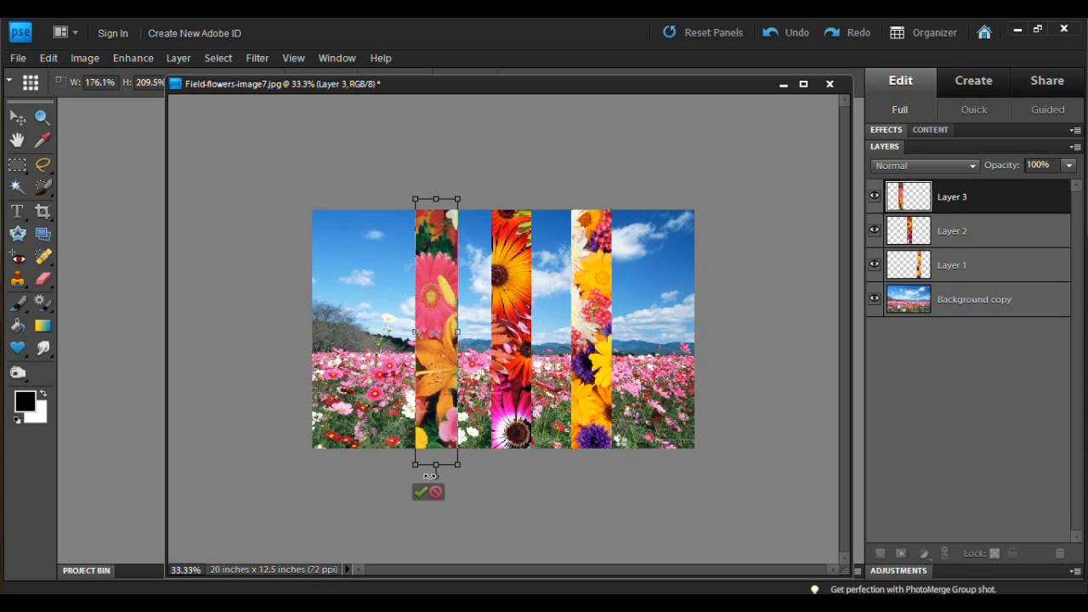
click(419, 492)
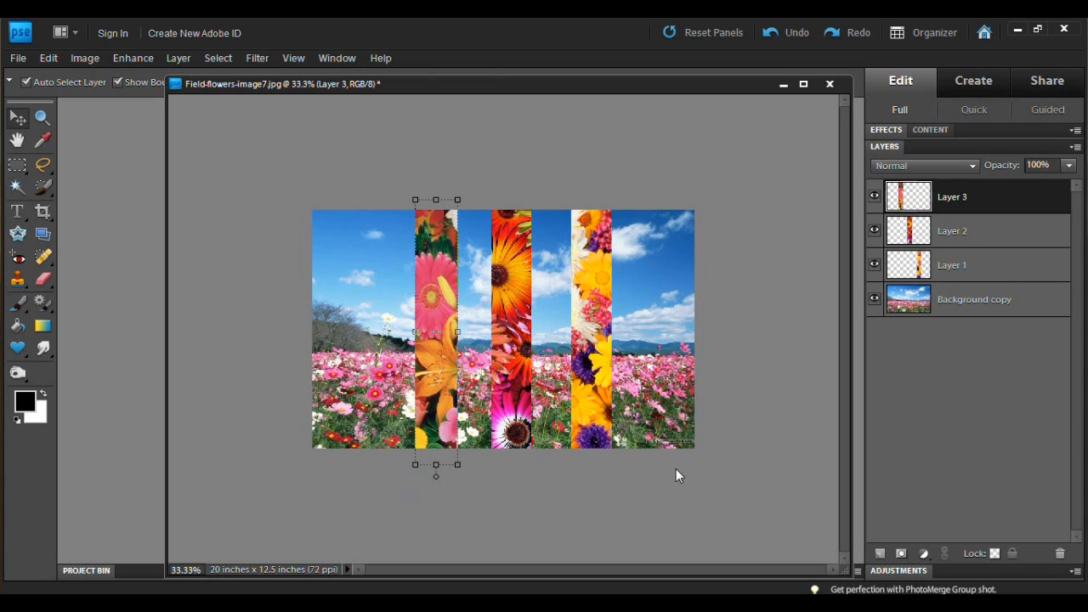
Enlarge the orange and magenta daisy strip proportionally to 105.4%.
click(606, 374)
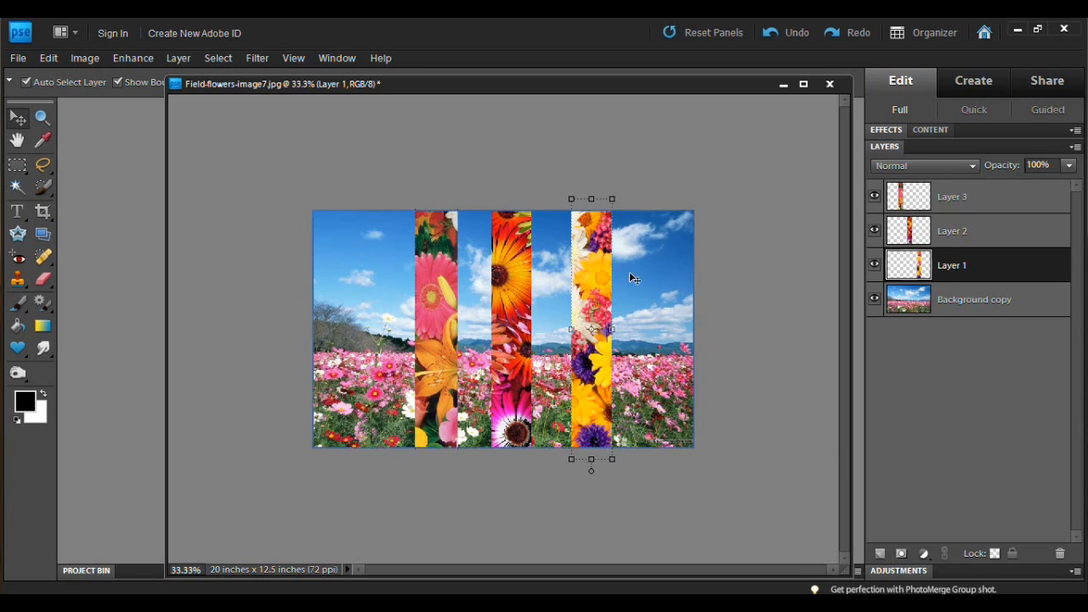
click(517, 305)
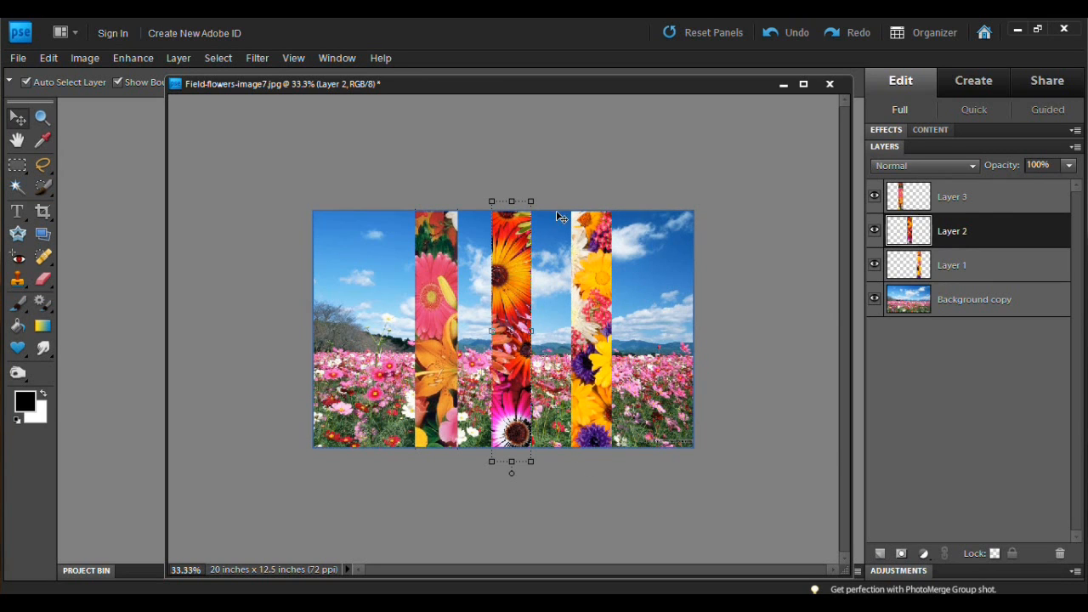
drag(535, 205, 548, 187)
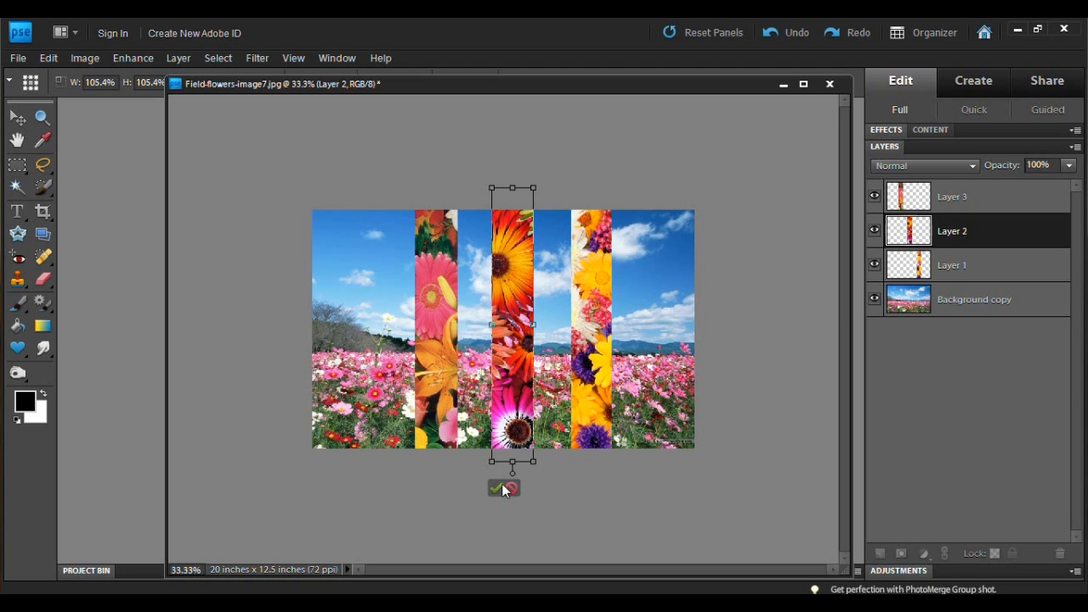
click(497, 489)
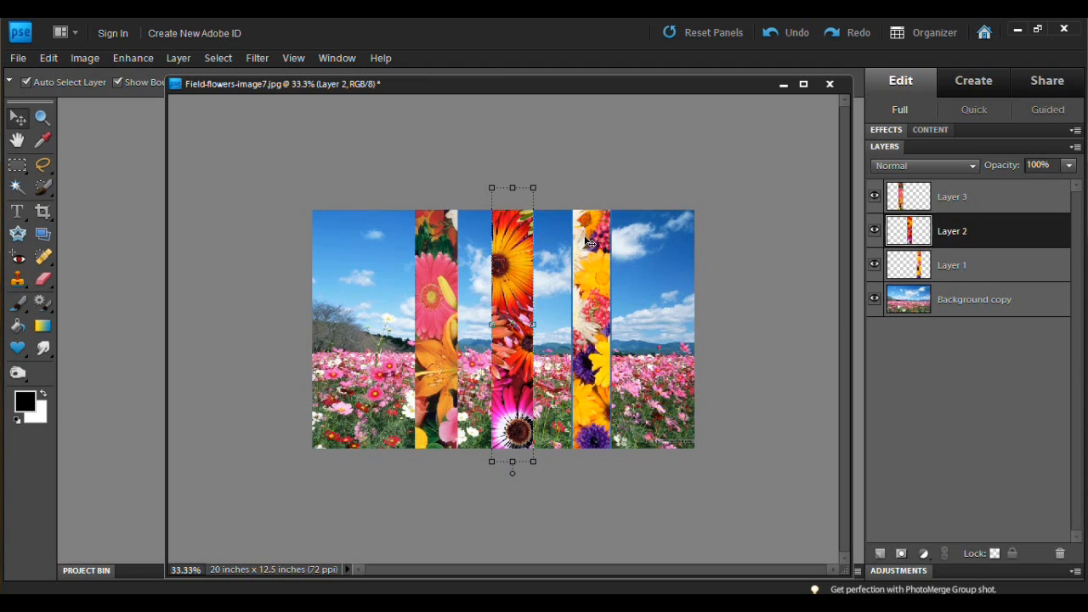
Shift the yellow and purple flower strip to the right and tilt it slightly clockwise, keeping its ends beyond the photo's edges.
click(602, 219)
drag(596, 265, 630, 230)
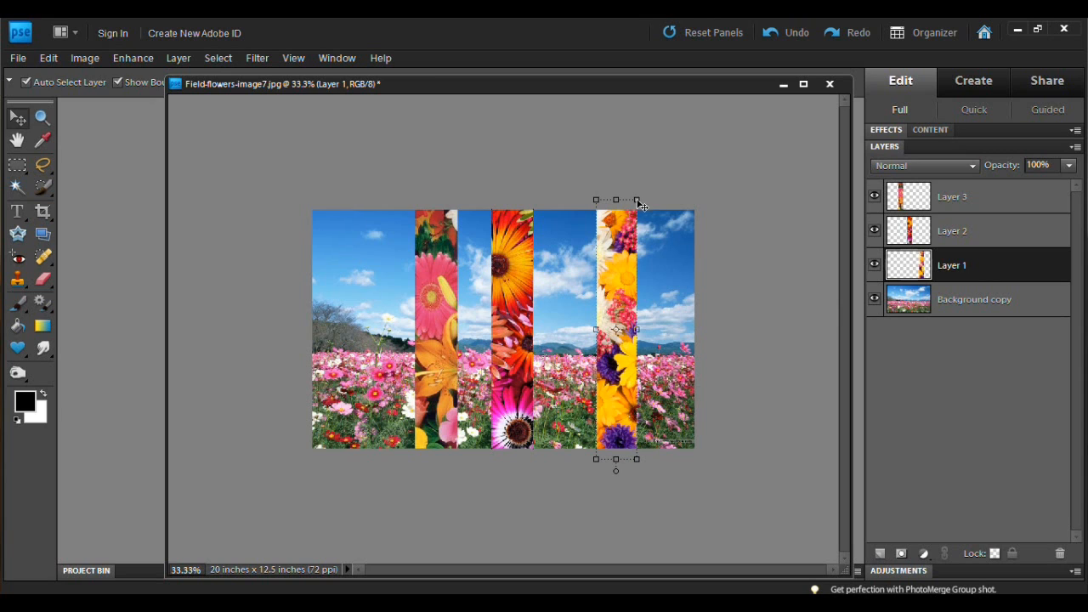
click(639, 200)
drag(641, 199, 661, 222)
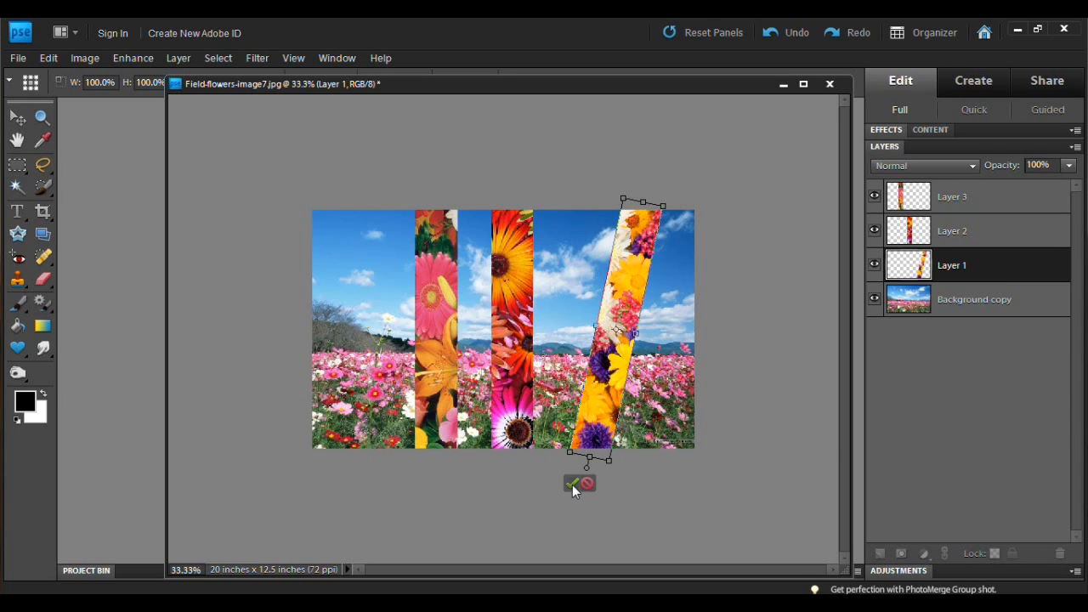
click(571, 483)
Tilt the orange and magenta daisy strip clockwise parallel to the yellow strip and move it beside that strip with a narrow gap.
click(511, 363)
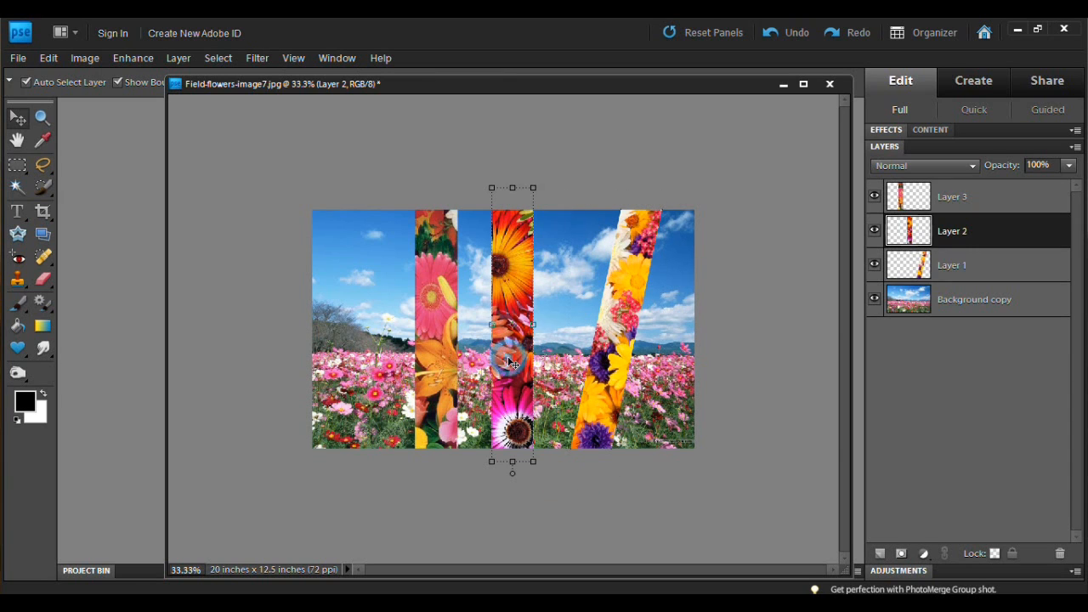
drag(541, 193, 563, 208)
drag(526, 311, 576, 314)
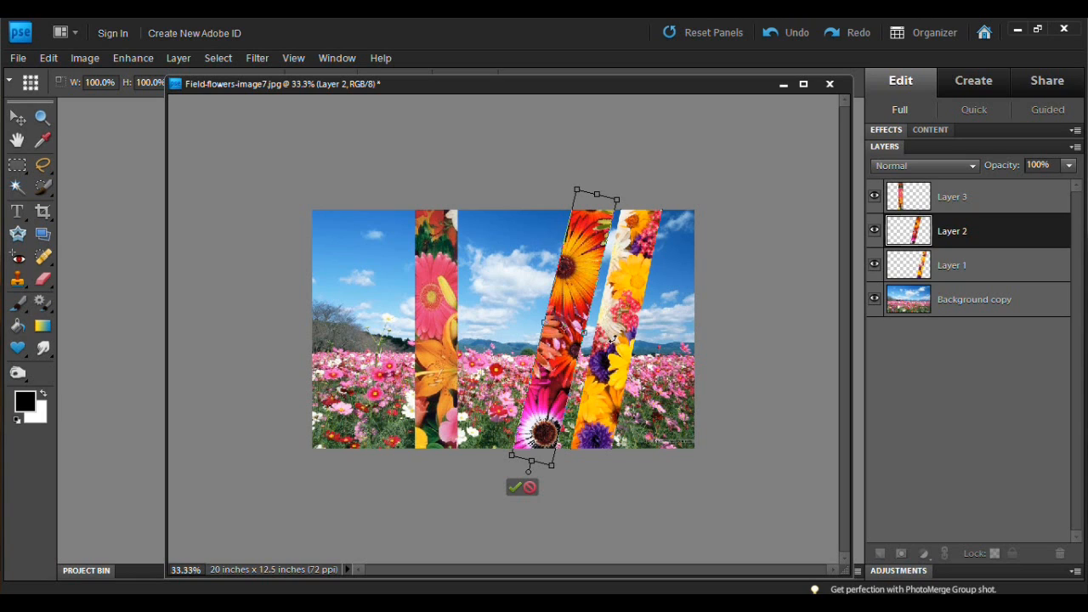
drag(624, 196, 621, 187)
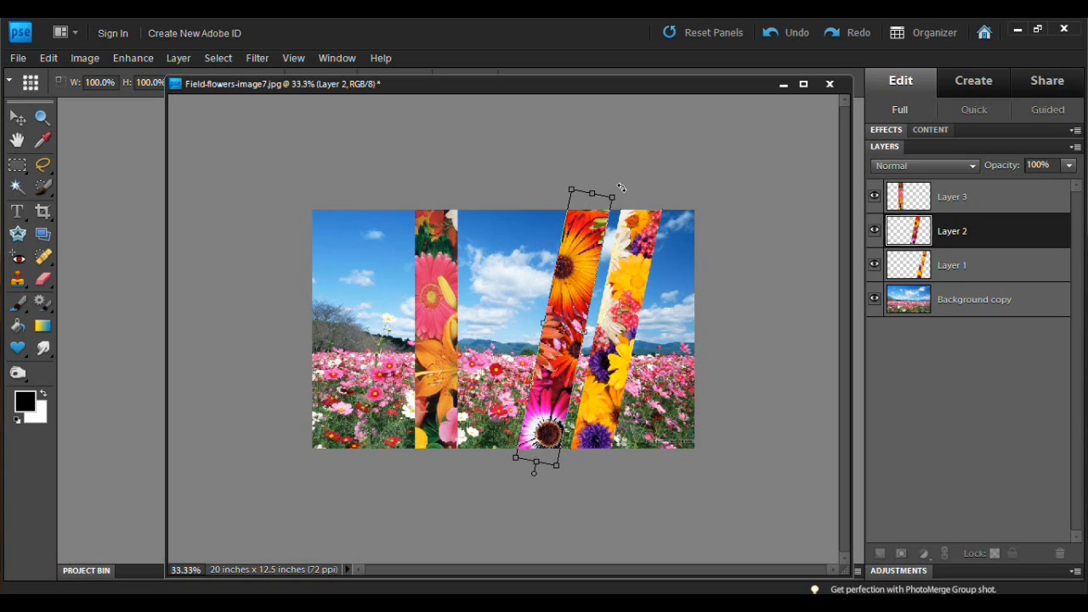
drag(622, 187, 622, 188)
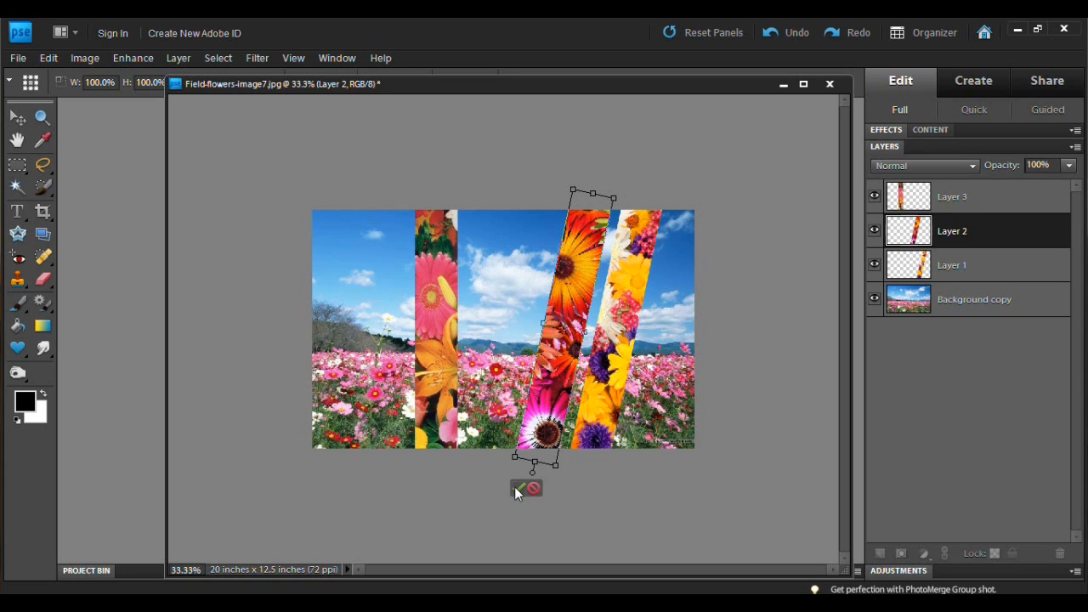
click(517, 490)
Tilt the painted flower strip clockwise to match the other two and place it beside the daisy strip with a narrow gap.
click(441, 381)
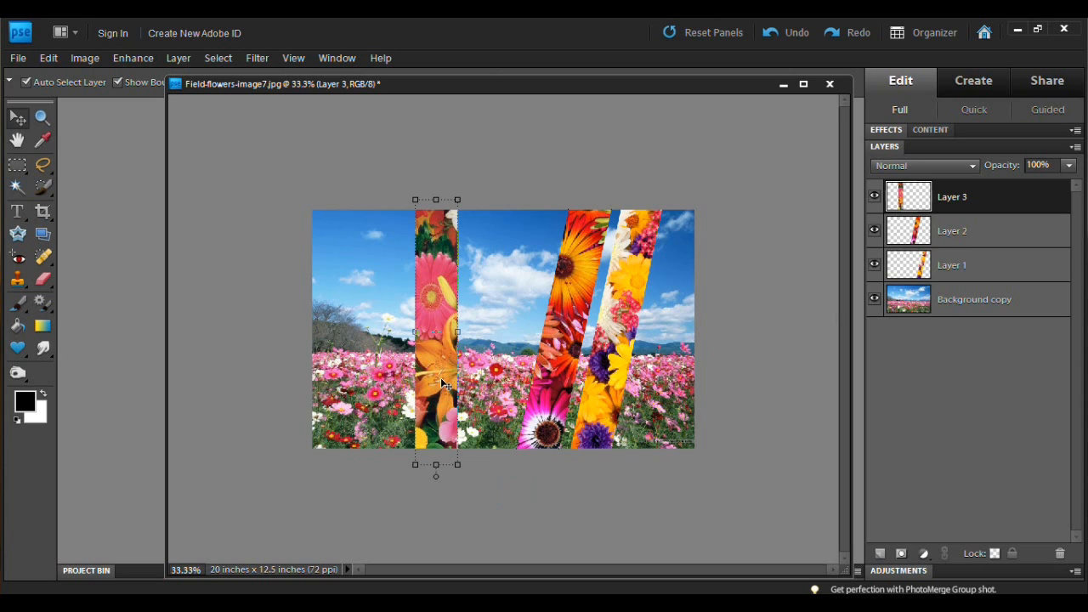
click(459, 199)
drag(459, 199, 504, 210)
drag(450, 329, 517, 321)
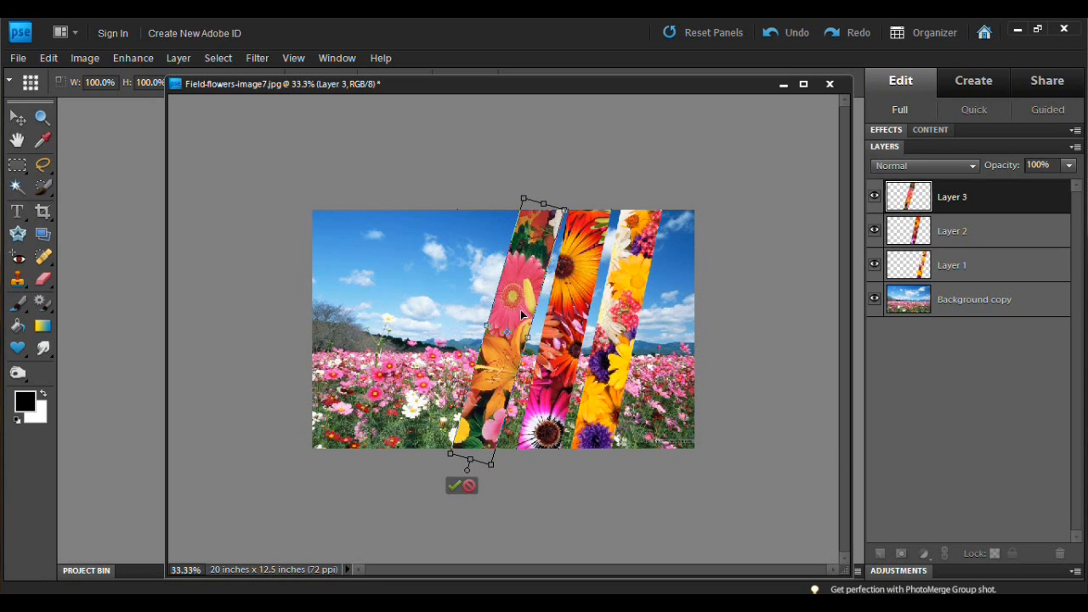
drag(578, 208, 572, 204)
drag(516, 289, 518, 287)
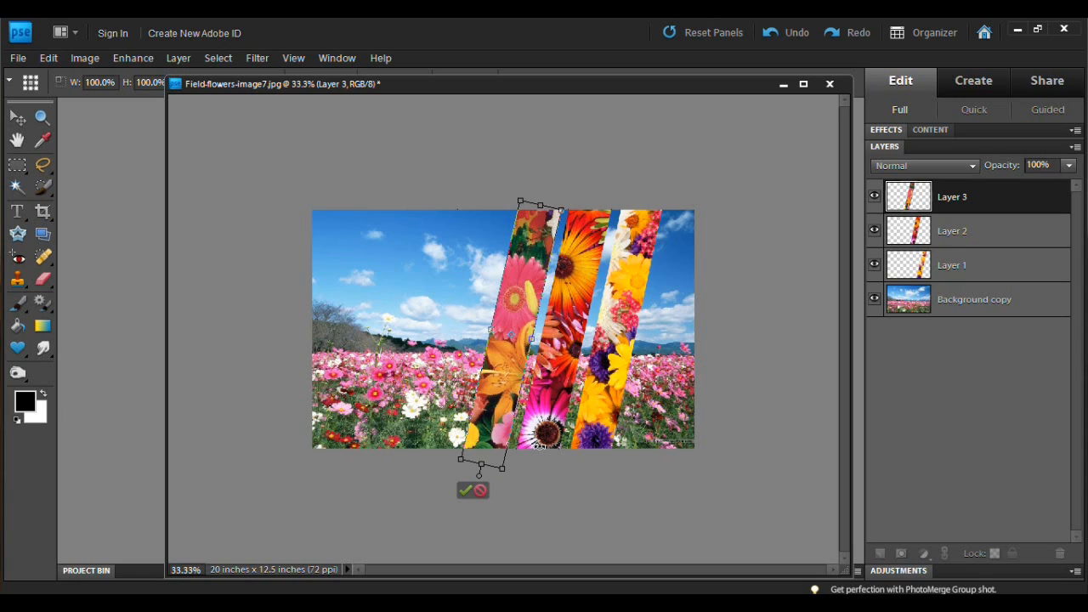
key(Up)
key(Up)
key(Up)
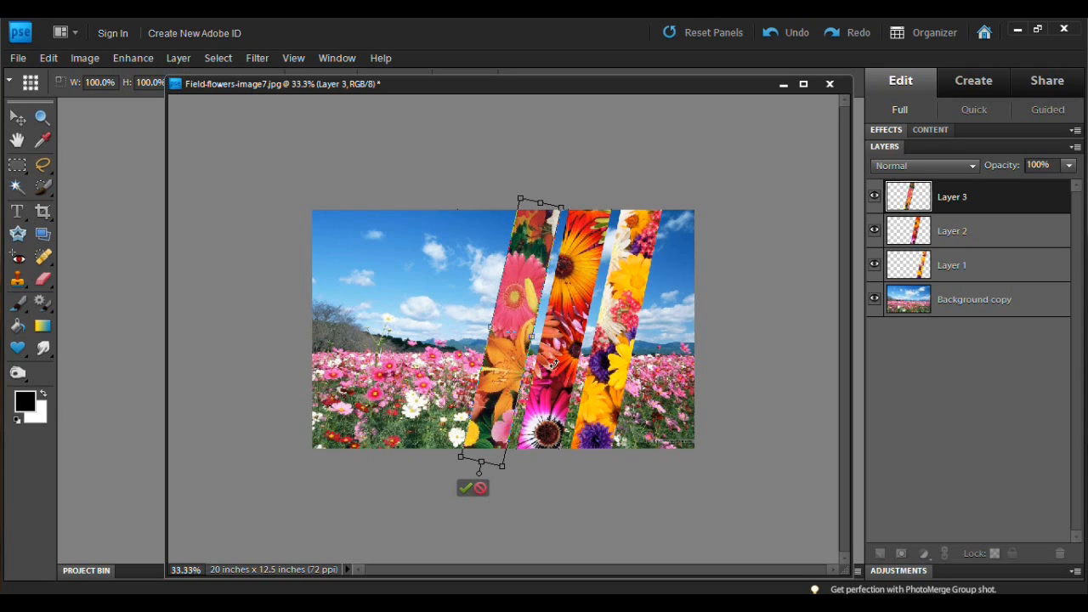
click(465, 488)
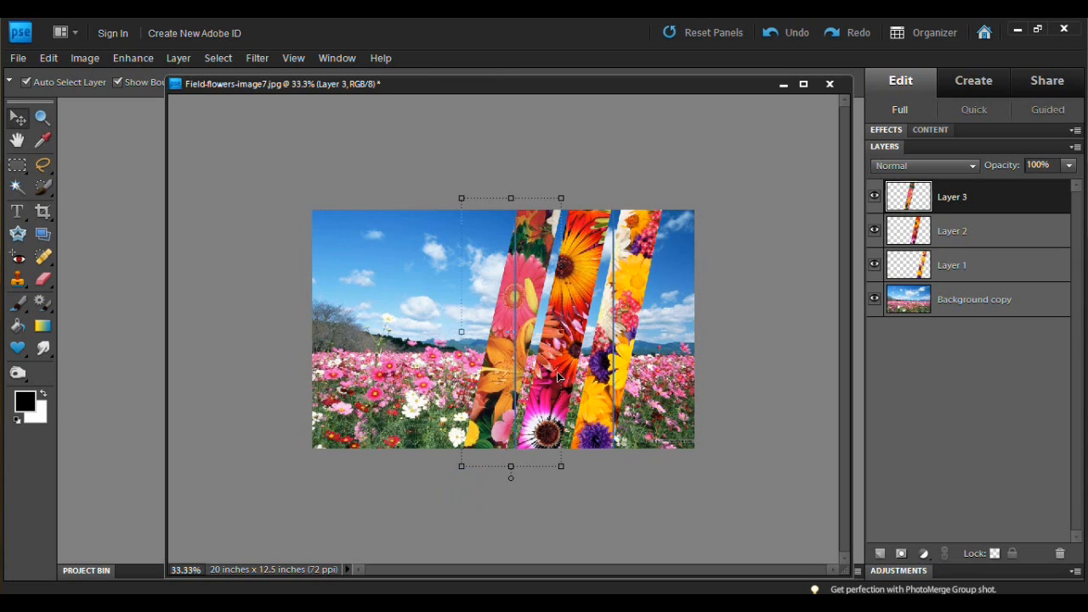
Nudge the orange and magenta daisy strip slightly right to even out the gaps between the three slanted strips.
click(556, 372)
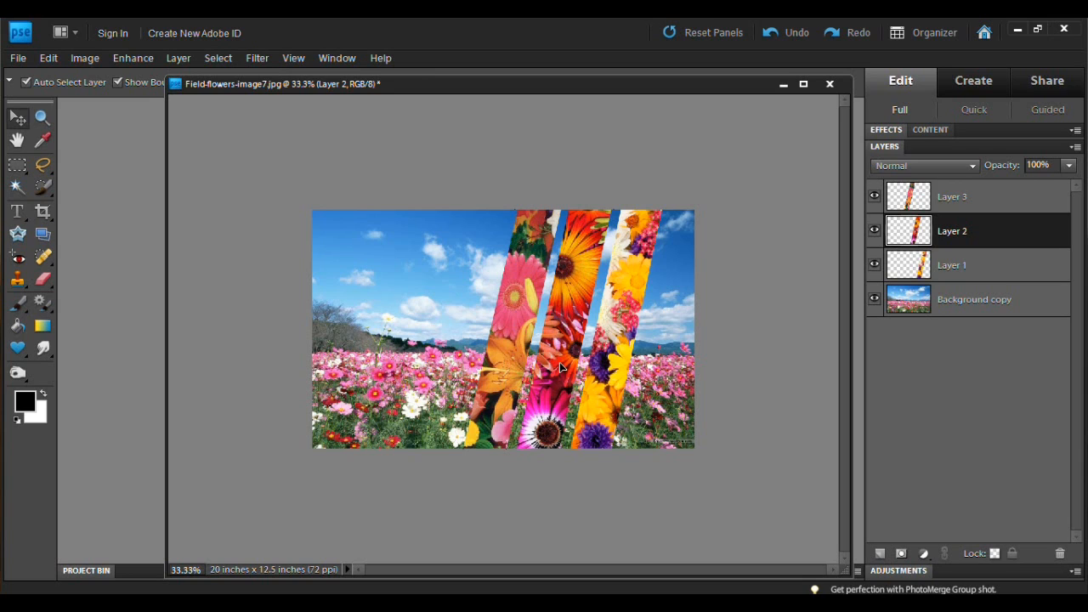
key(Right)
key(Right)
drag(559, 363, 560, 364)
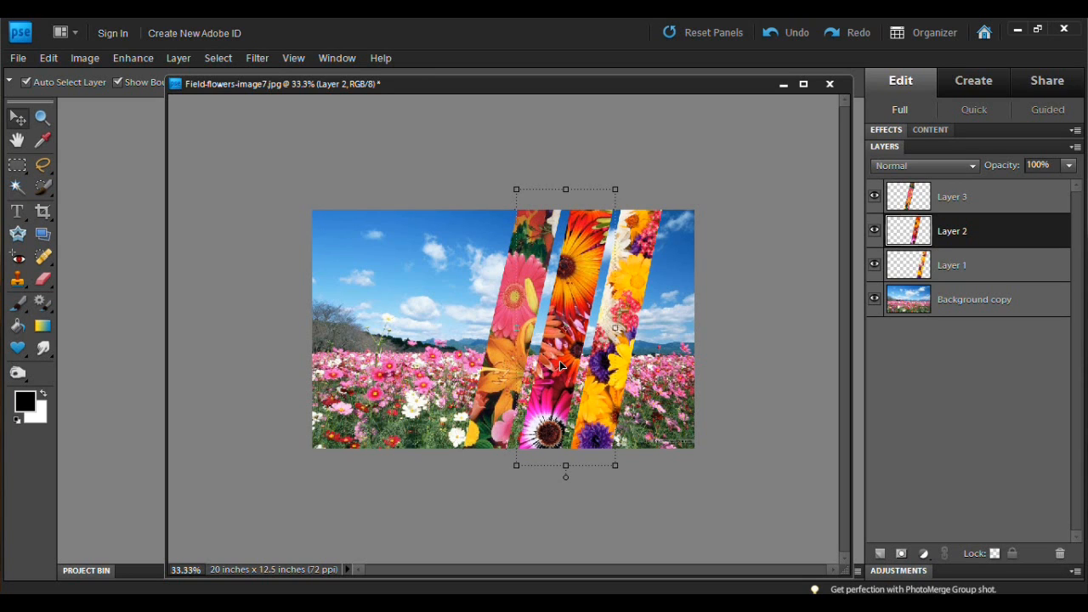
Apply the Green Stroke 5px style from the Strokes layer styles to the painted flower strip on Layer 3.
click(572, 502)
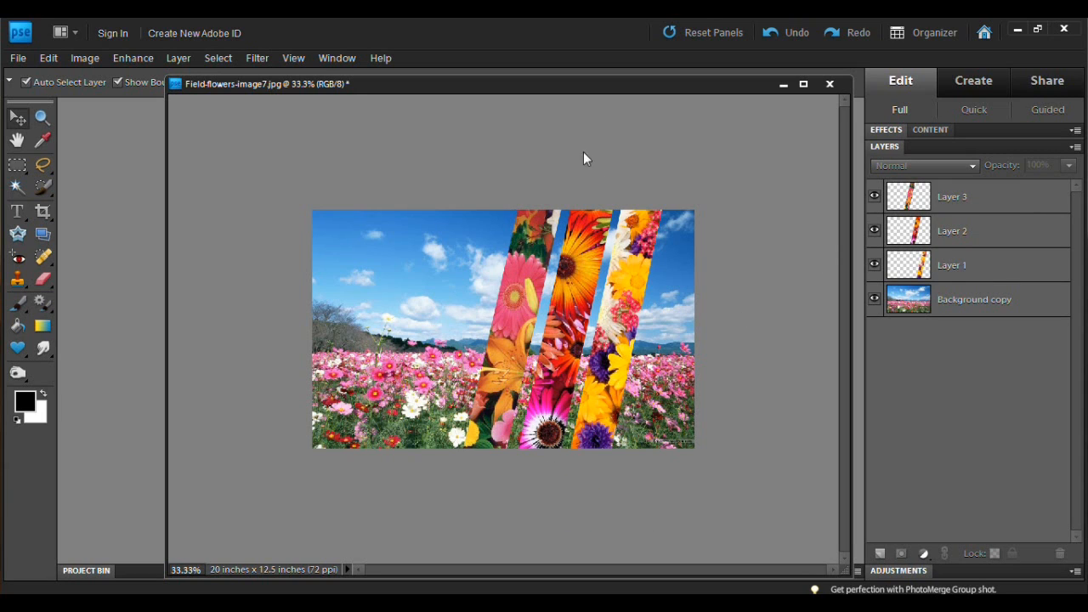
click(293, 57)
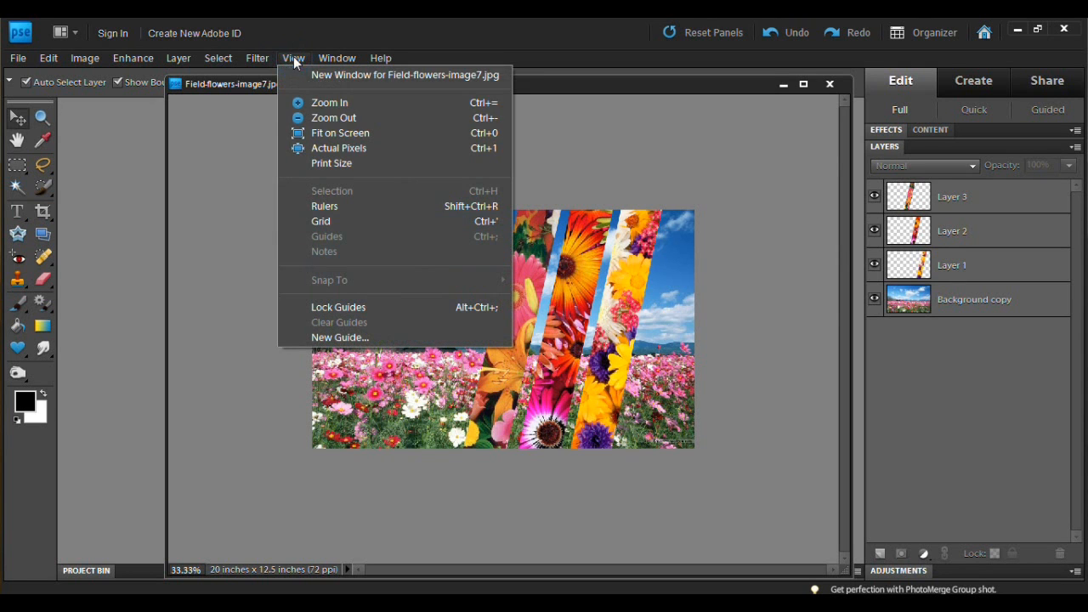
click(322, 133)
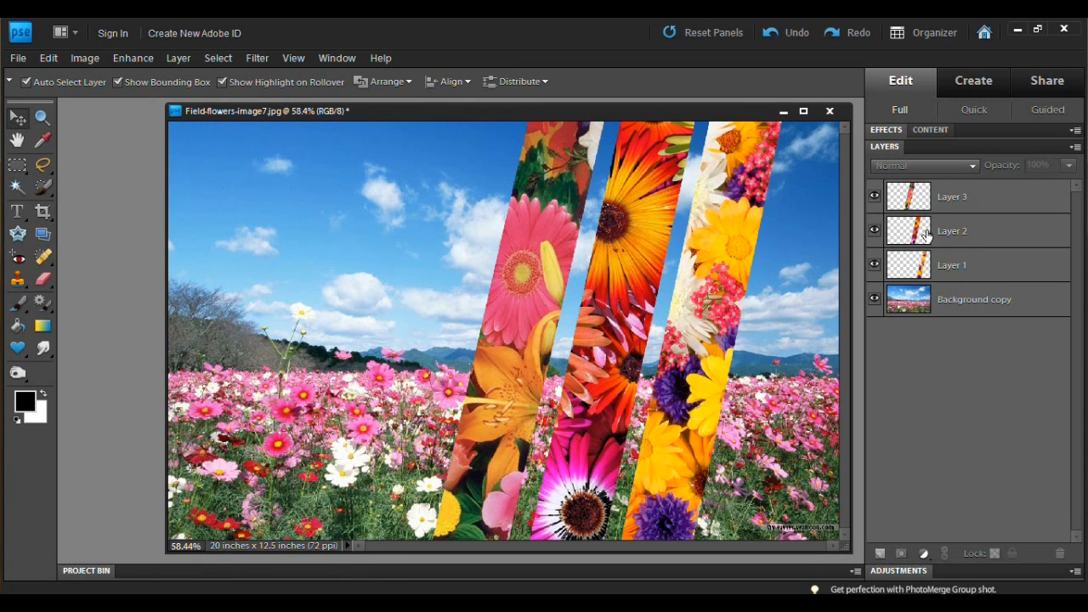
click(885, 131)
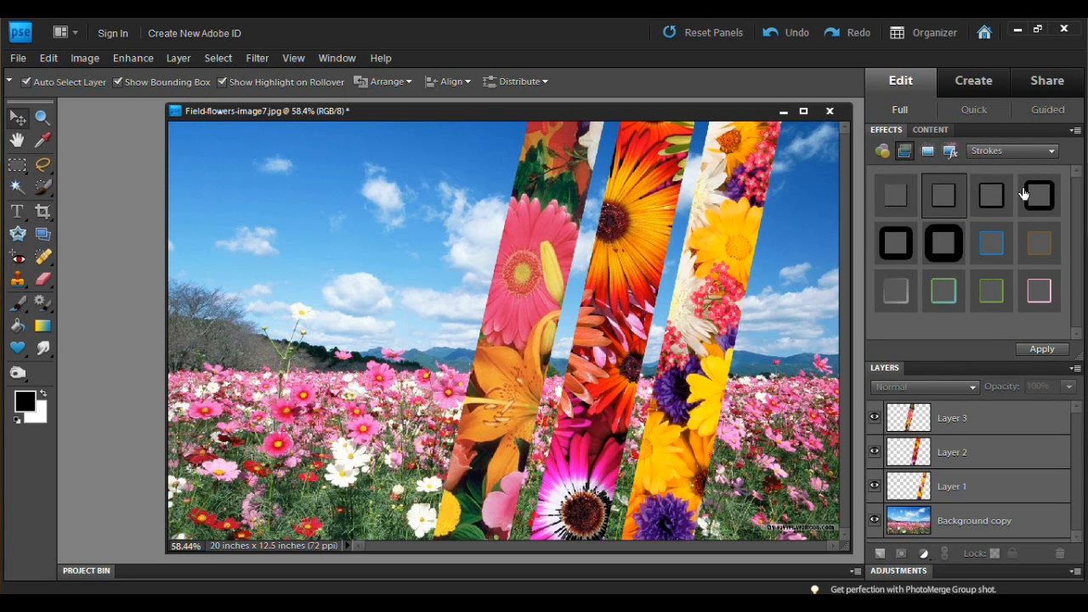
click(1052, 150)
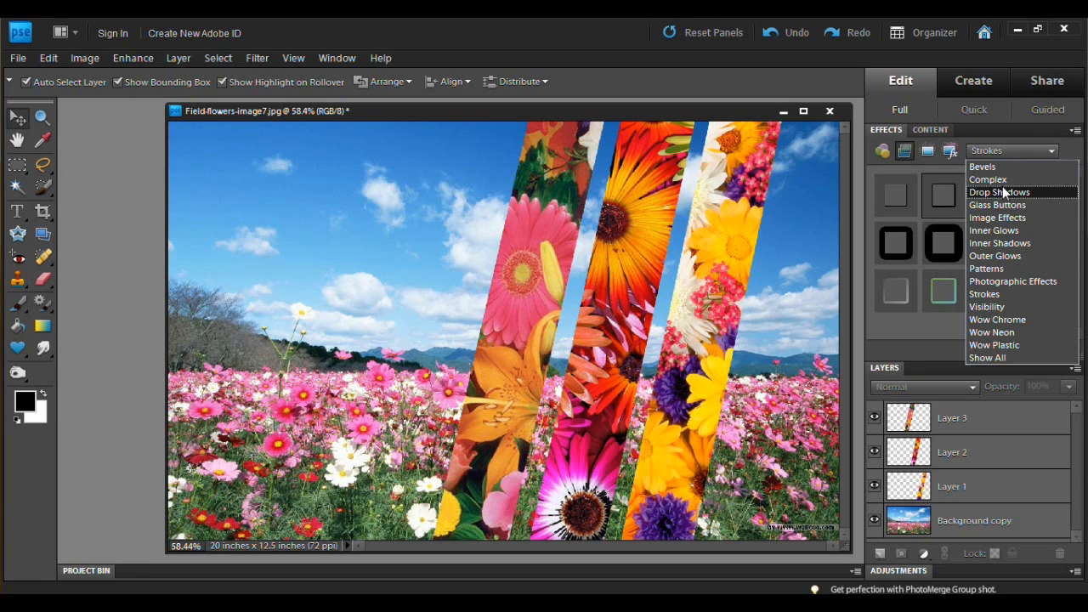
click(1004, 193)
click(1052, 153)
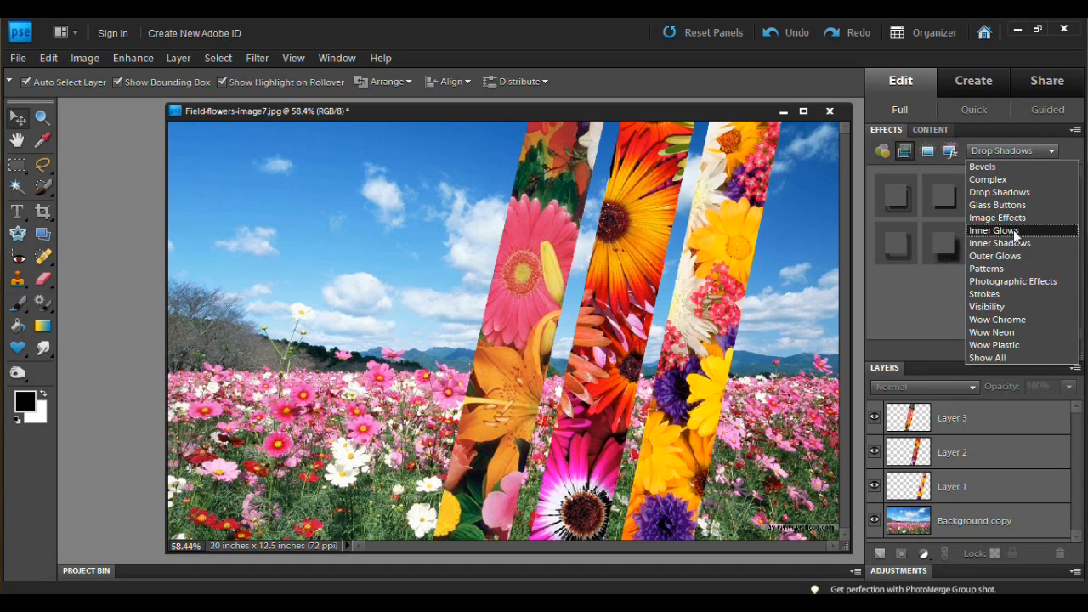
click(1008, 294)
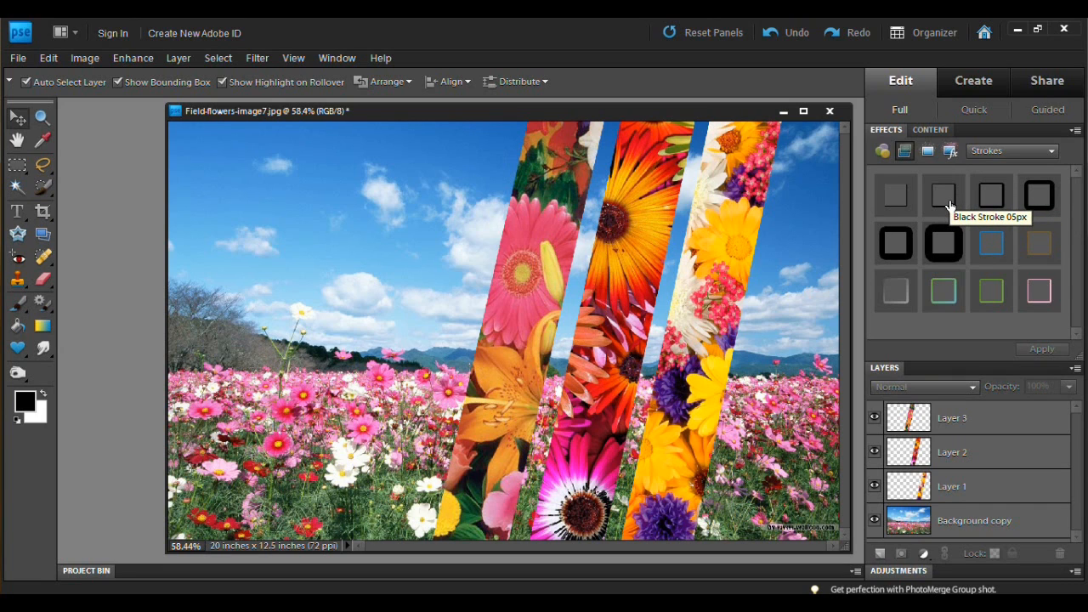
click(992, 301)
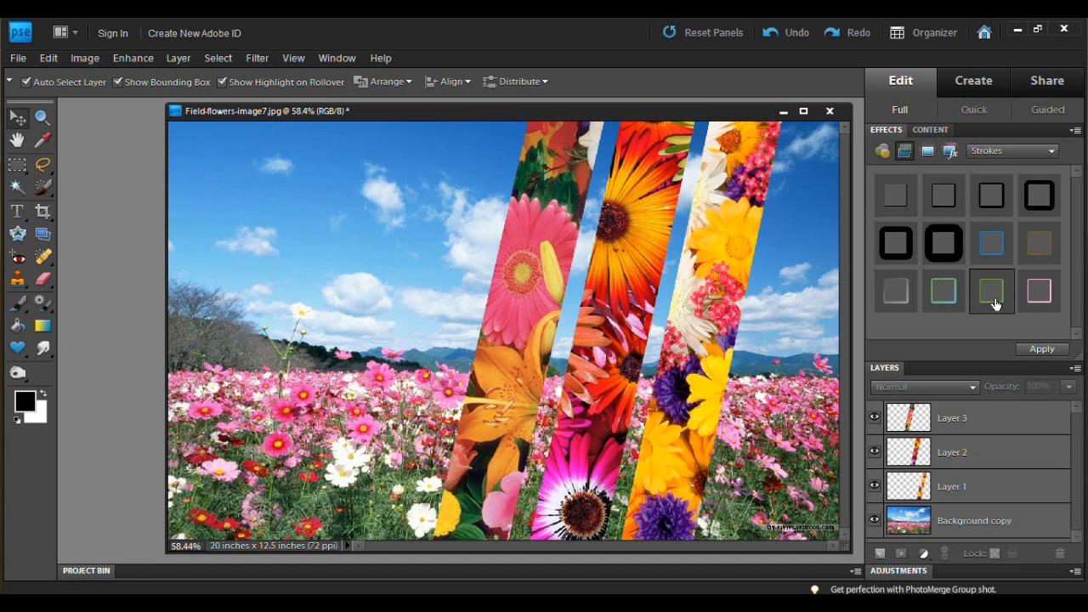
click(983, 415)
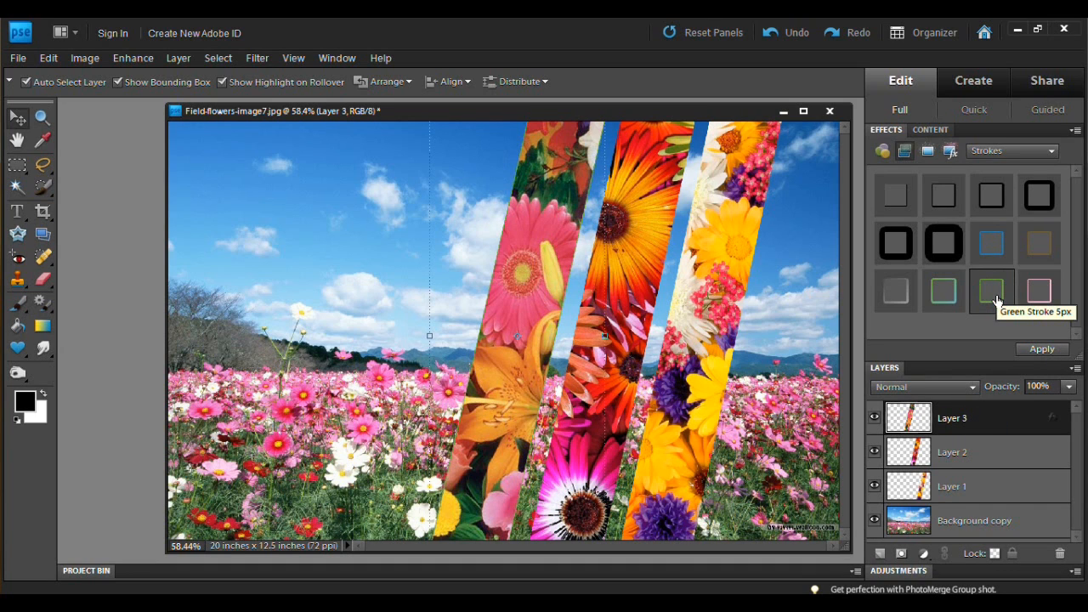
Change the stroke on Layer 3 to near-white #fdfefd and set its size to 7 px.
double_click(1051, 418)
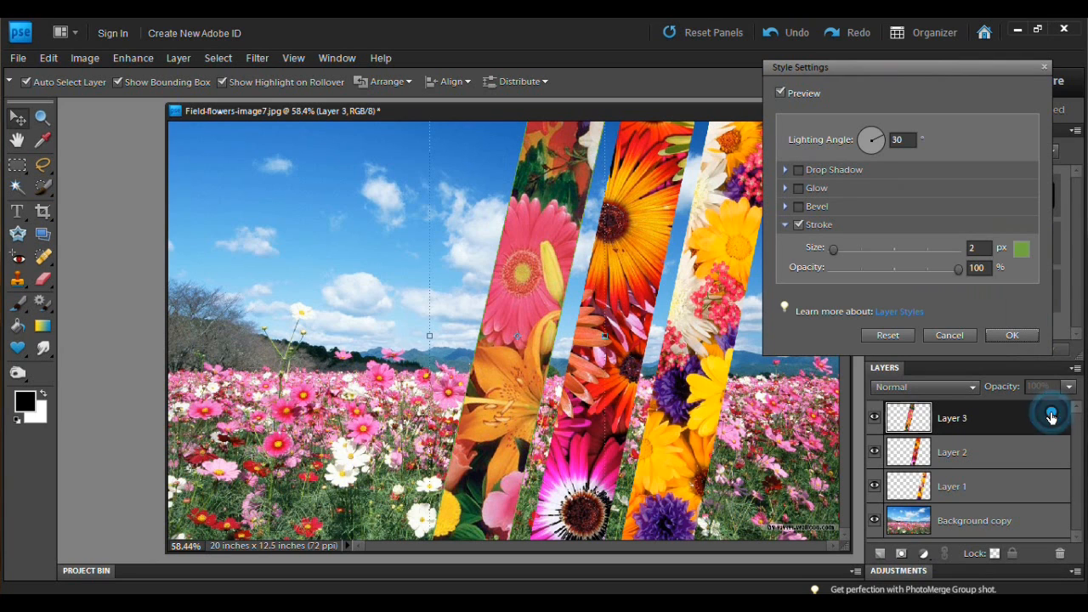
click(1021, 248)
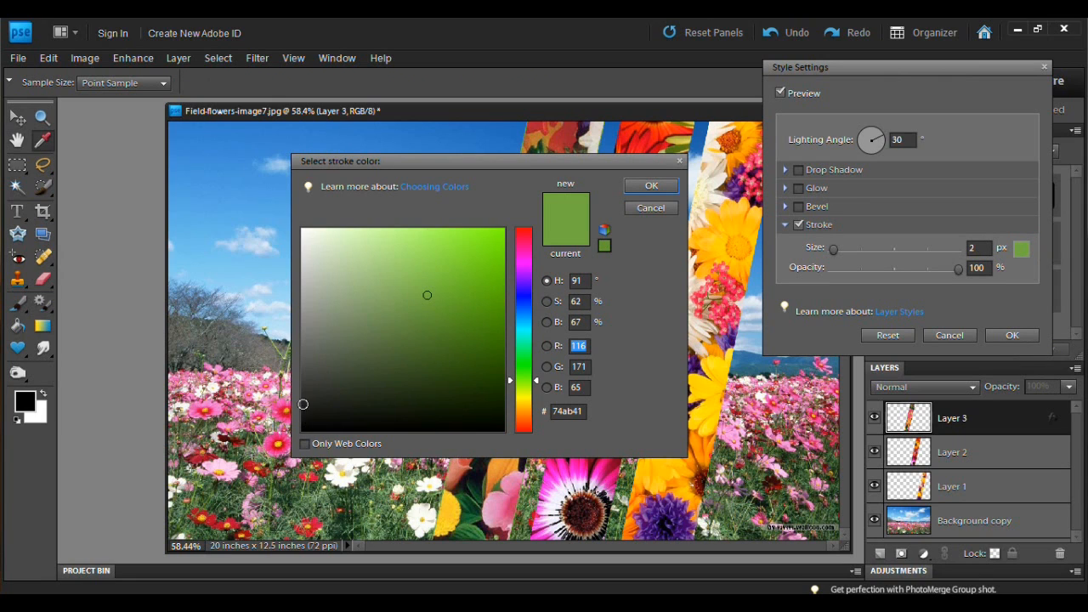
click(303, 229)
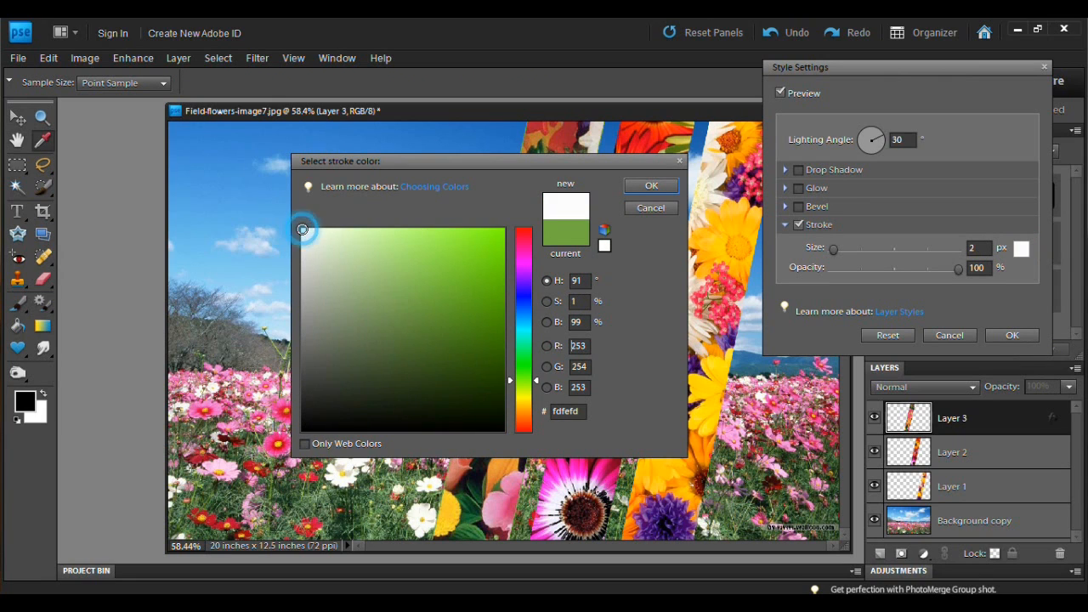
click(644, 185)
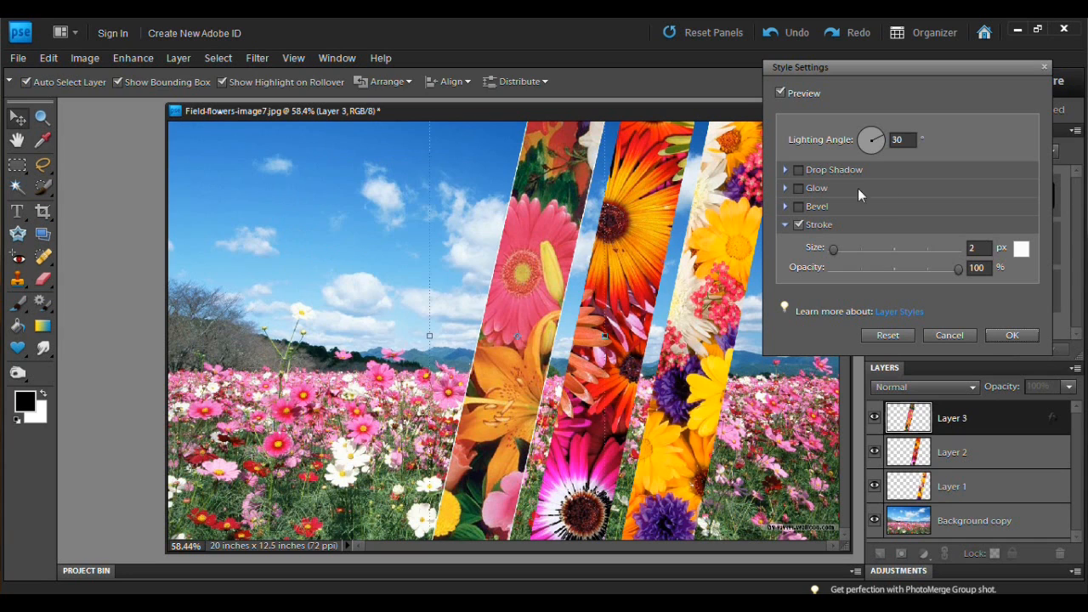
drag(833, 248, 837, 251)
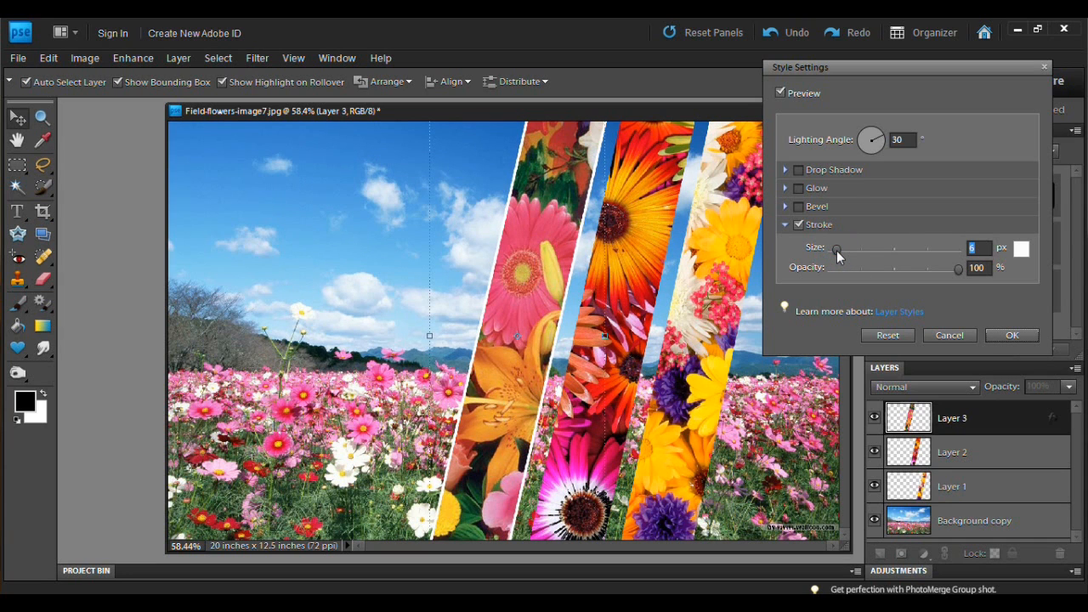
drag(836, 250, 837, 250)
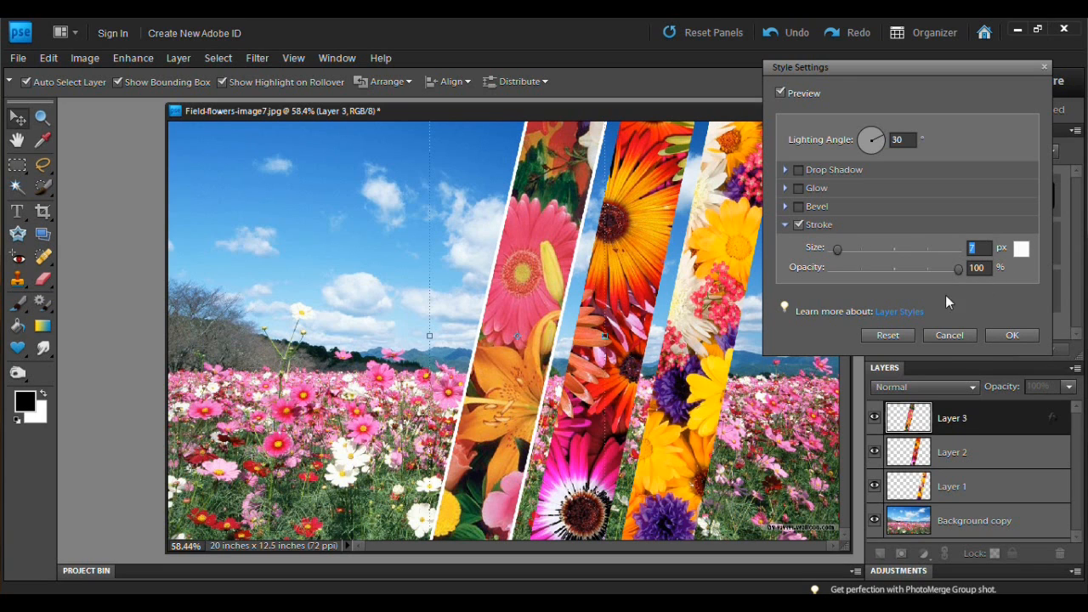
click(1012, 336)
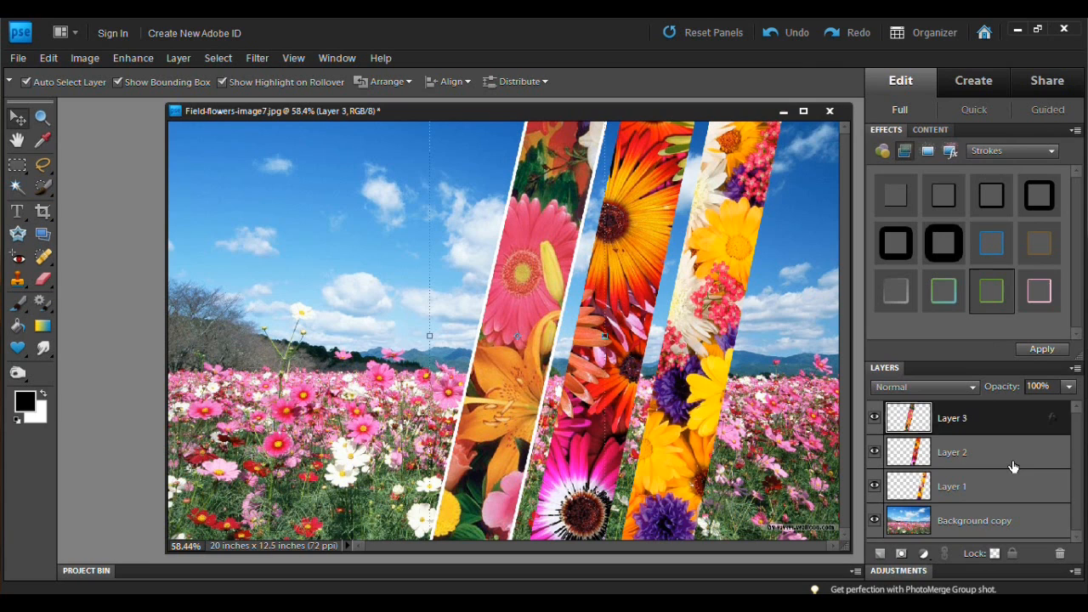
Add the Green Stroke 5px style to the daisy strip on Layer 2, recoloured near-white #fafbfa with a size of 8 px.
click(1013, 461)
double_click(996, 292)
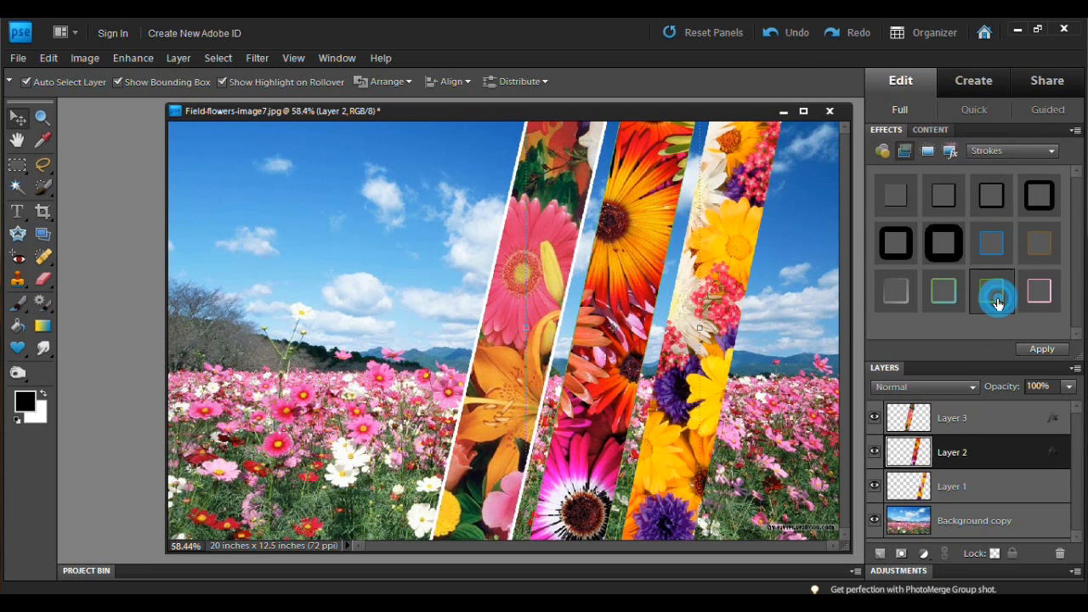
double_click(1052, 450)
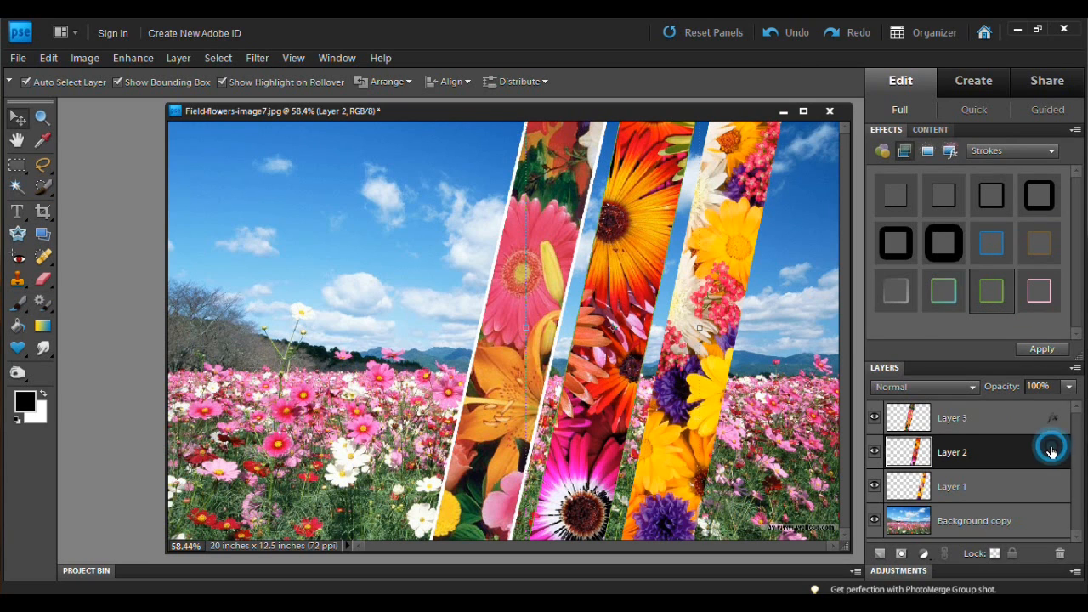
drag(835, 253, 838, 250)
click(1021, 249)
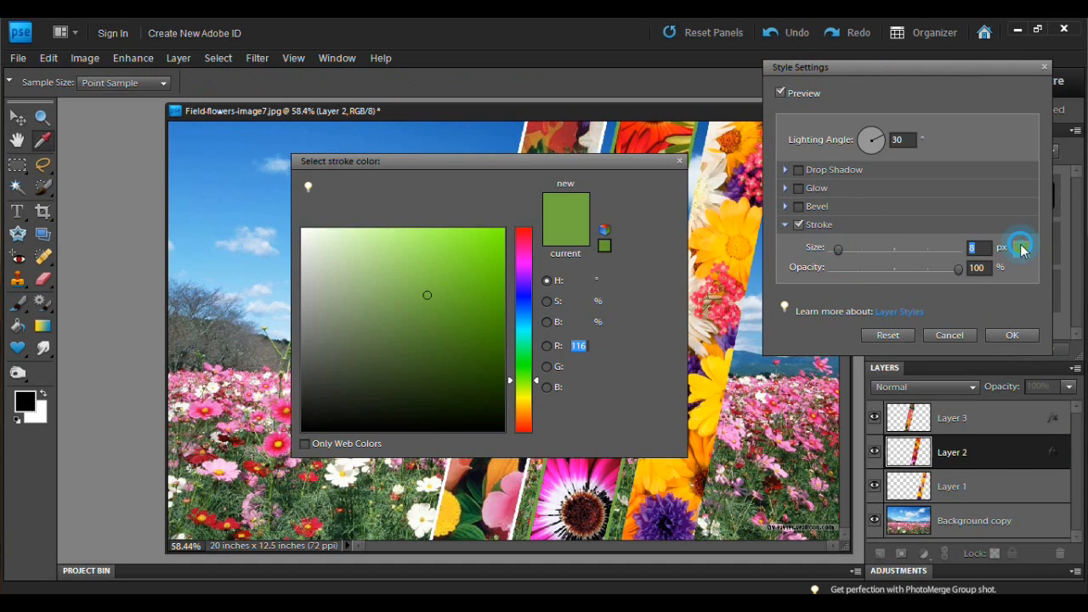
click(301, 231)
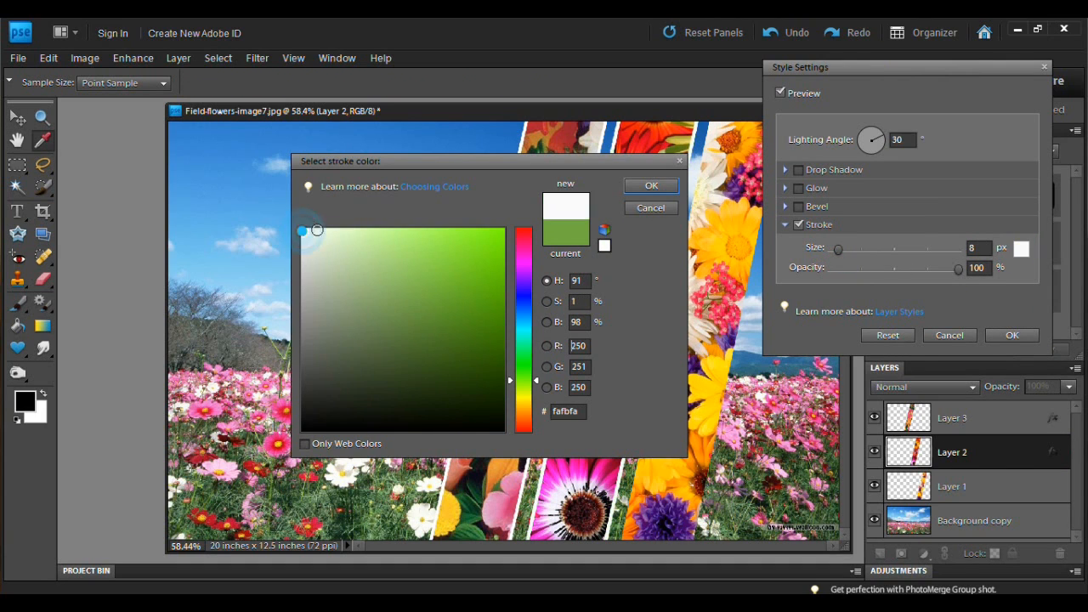
click(648, 186)
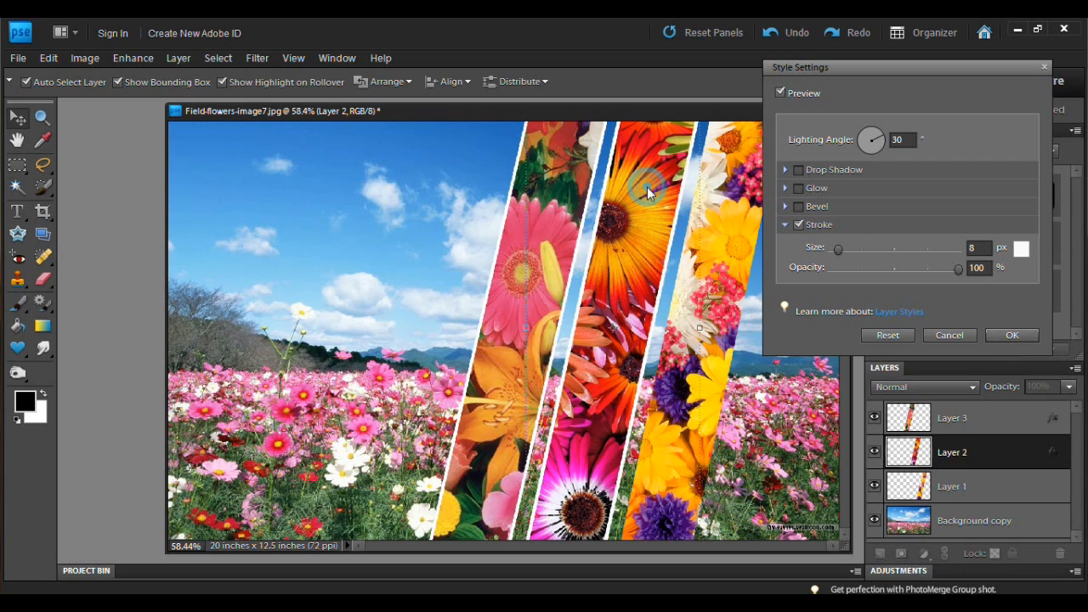
click(841, 252)
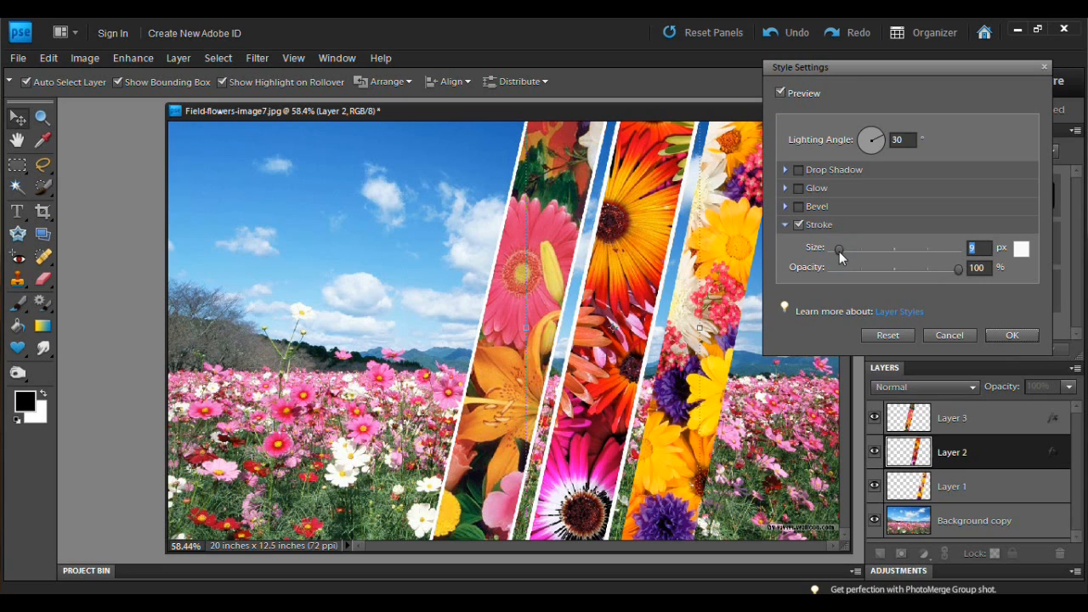
drag(839, 251, 839, 251)
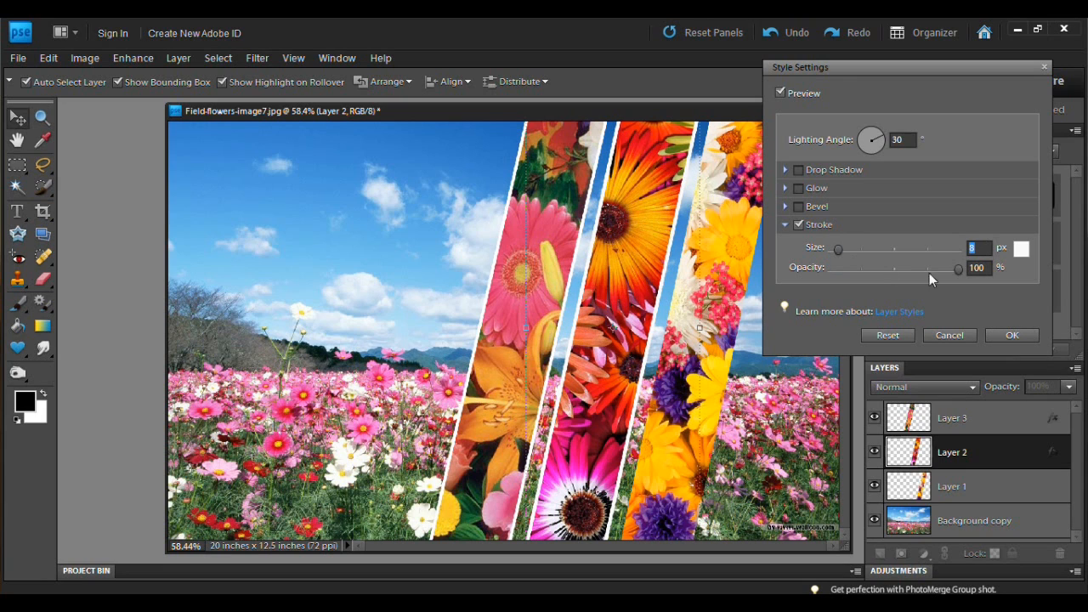
click(1015, 335)
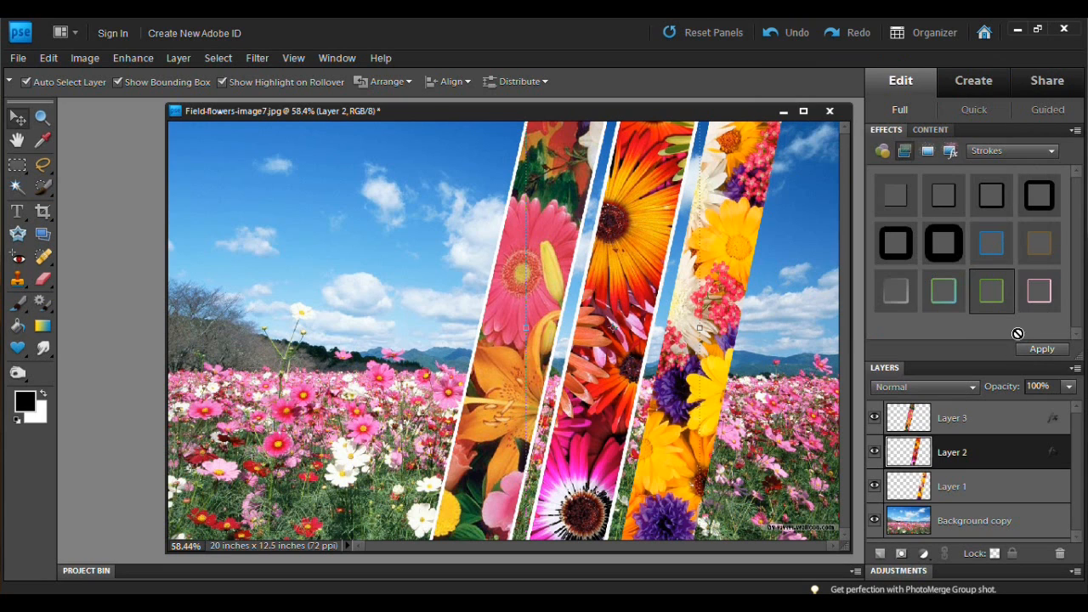
Give the yellow and purple flower strip on Layer 1 the green stroke style, recoloured near-white #fafcf9 with a size of 8 px.
click(1020, 491)
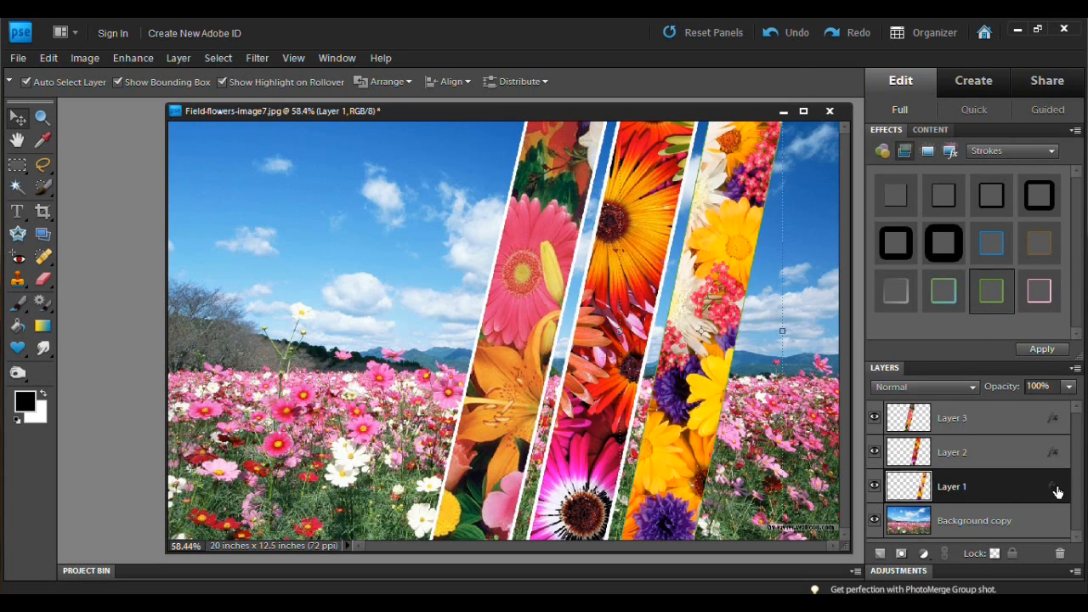
double_click(1058, 486)
click(1020, 247)
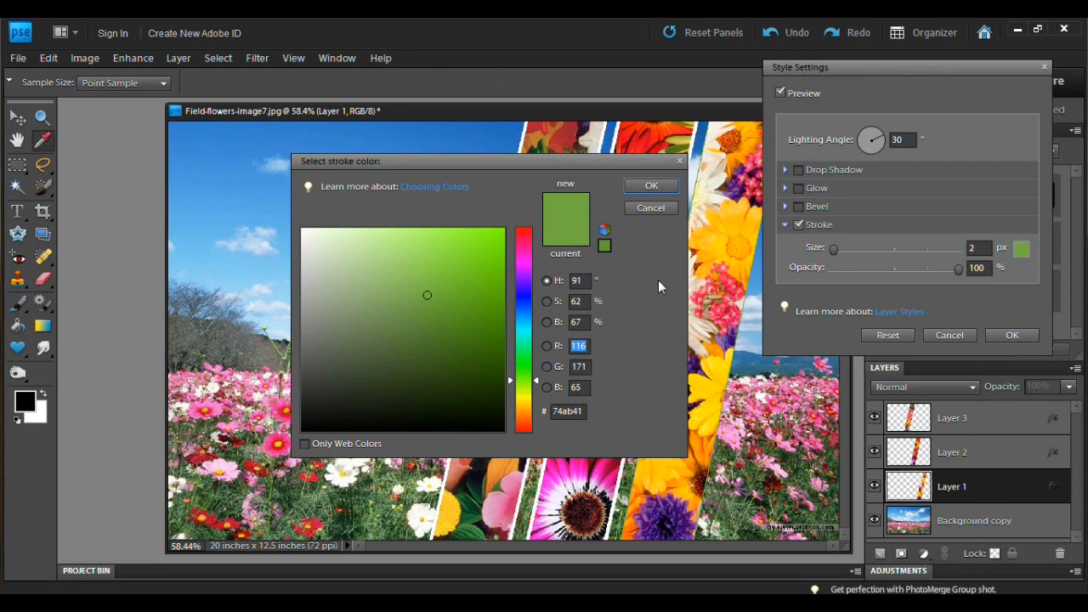
click(303, 230)
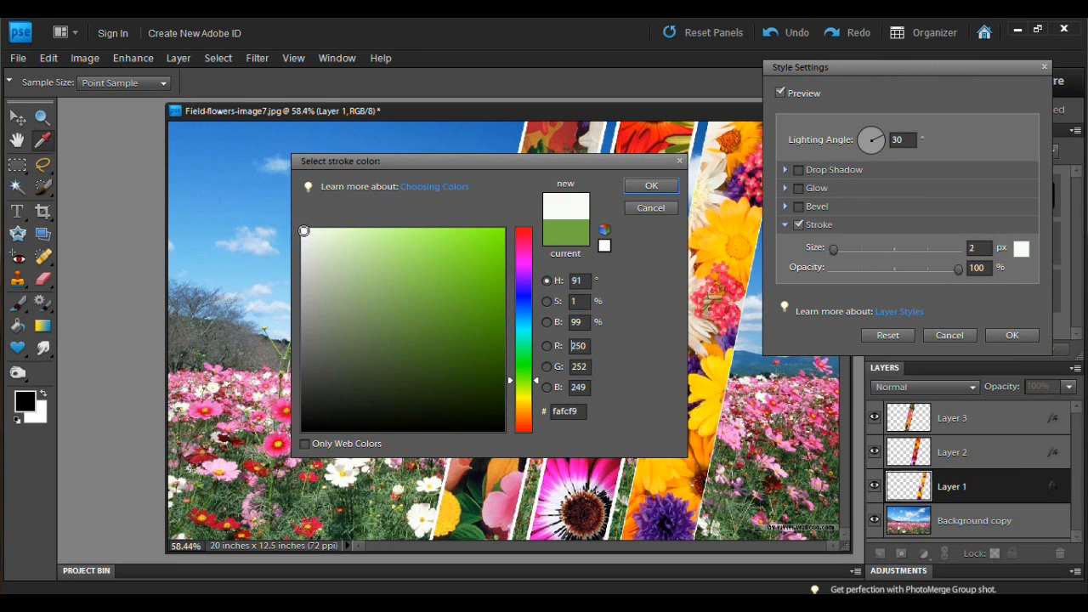
click(648, 188)
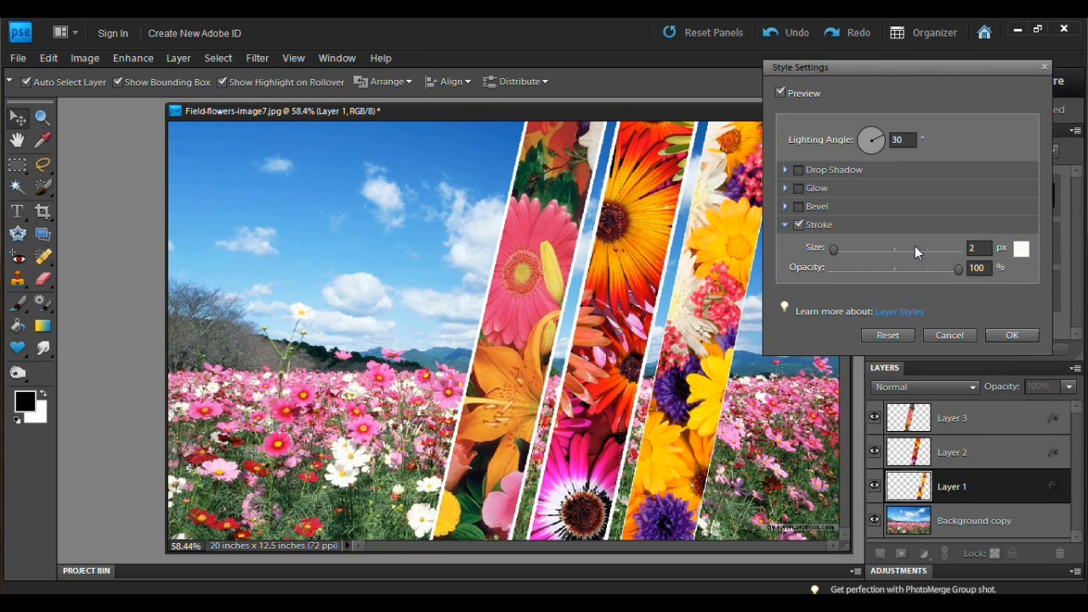
drag(835, 249, 838, 248)
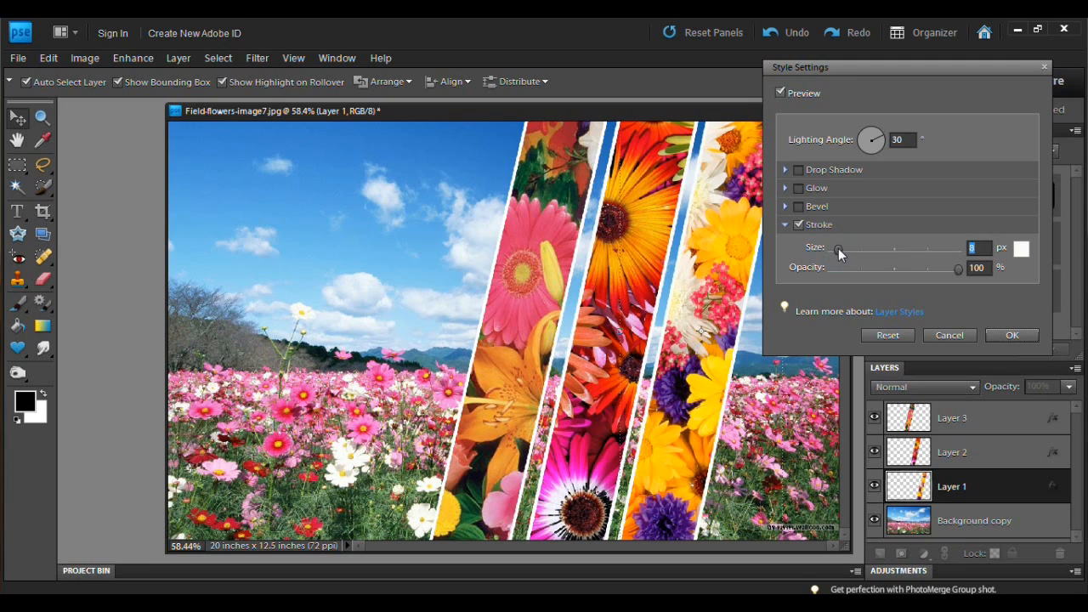
click(1011, 336)
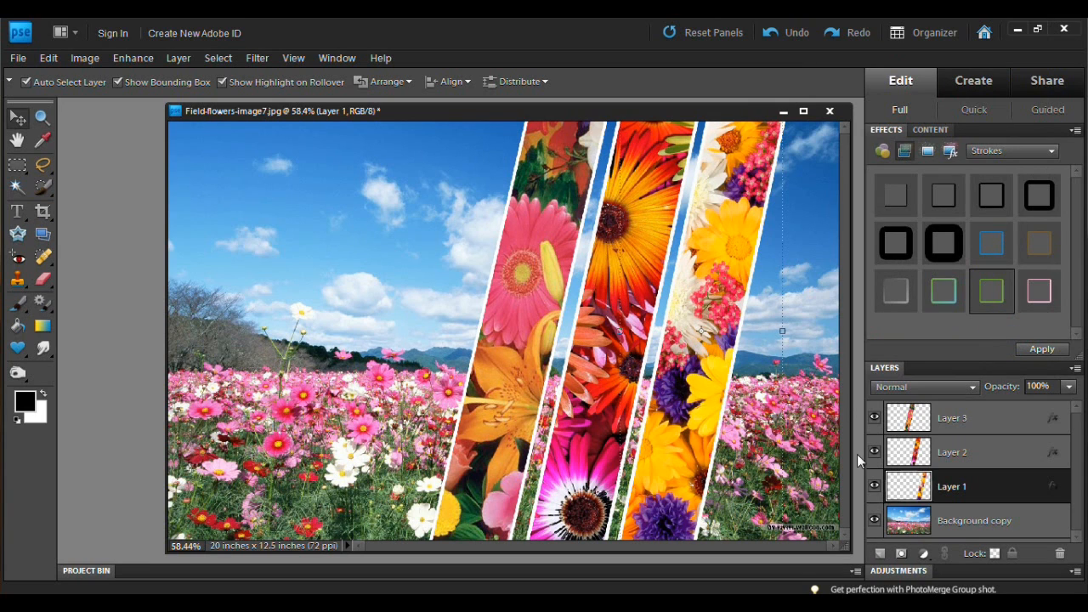
Enlarge the document window slightly, nudge the painted flower strip a little right towards the daisy strip, and select the yellow strip.
drag(844, 549, 855, 558)
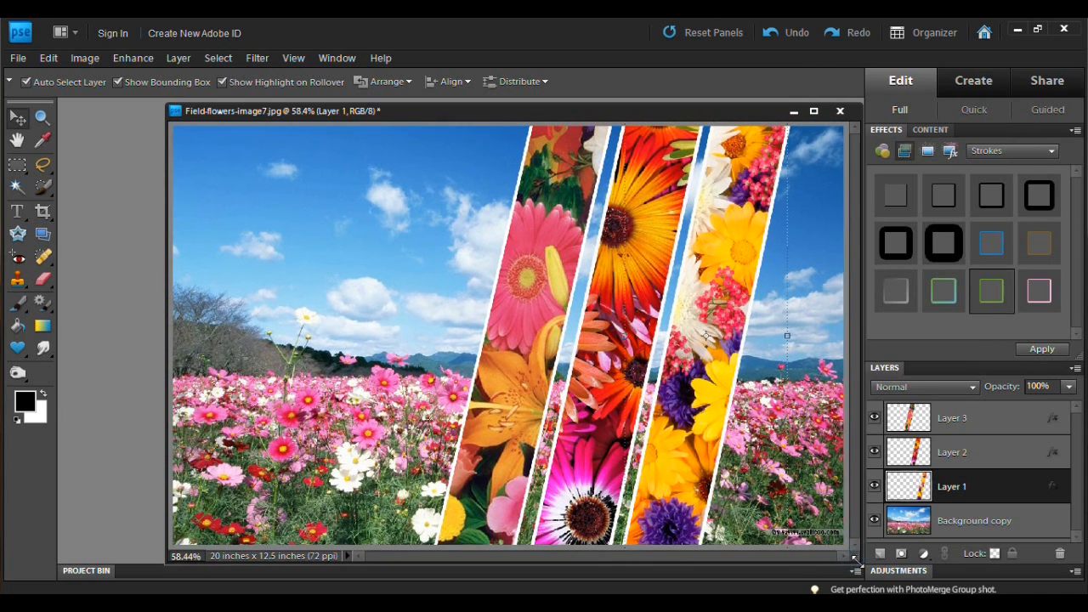
click(847, 548)
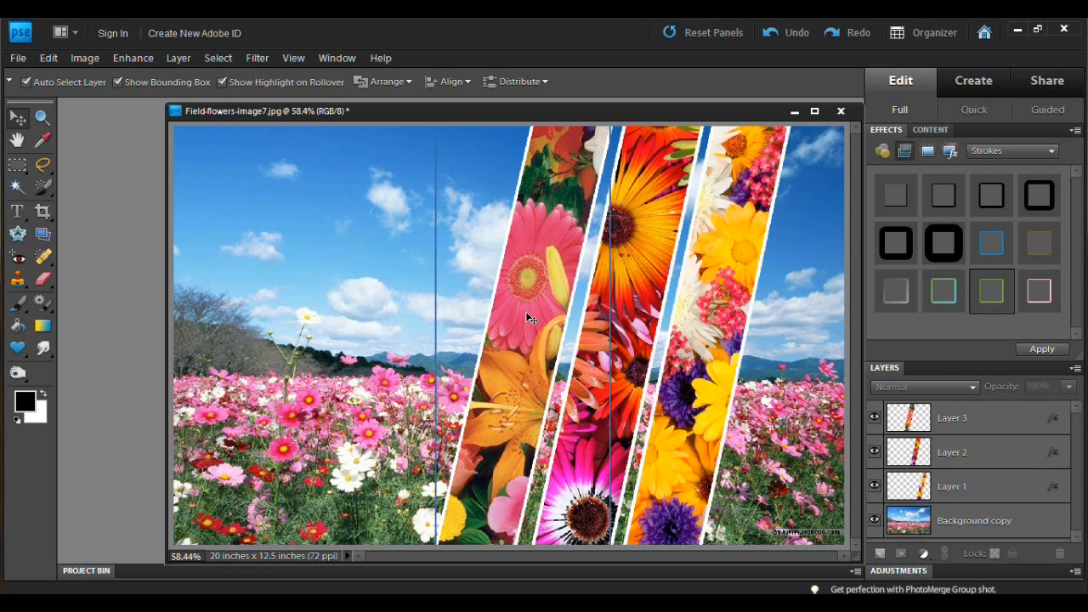
click(519, 279)
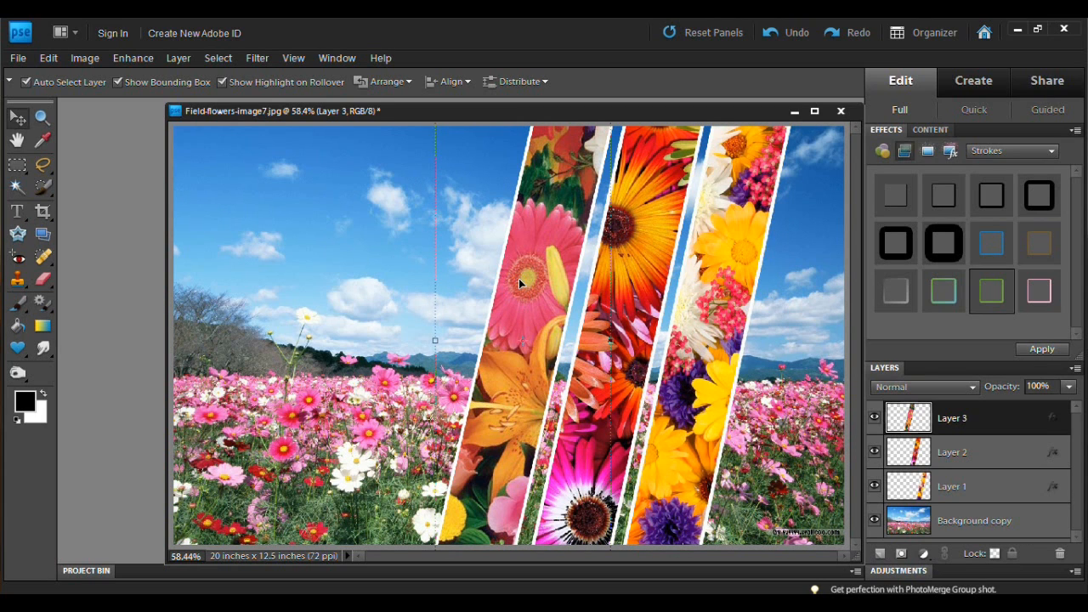
key(Right)
key(Right)
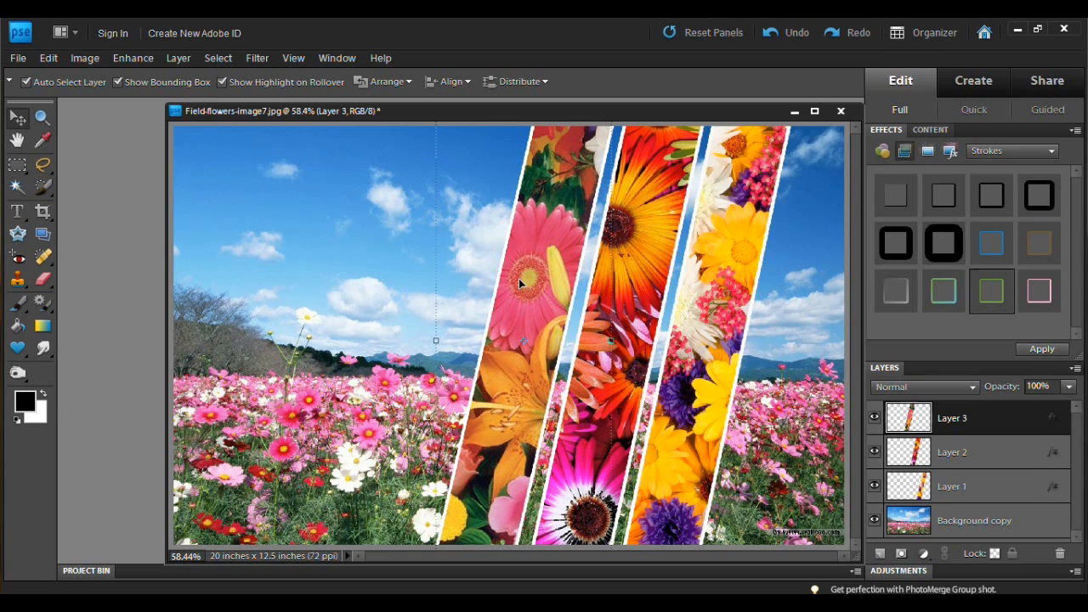
click(722, 312)
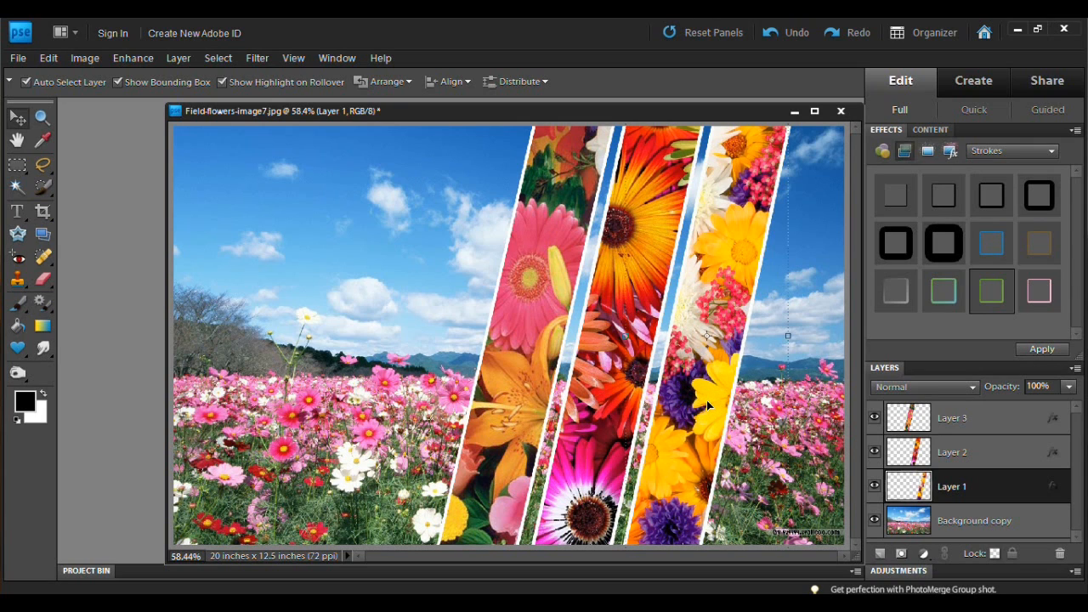
Nudge the yellow and purple flower strip on Layer 1 slightly further right, away from the daisy strip.
key(Right)
key(Right)
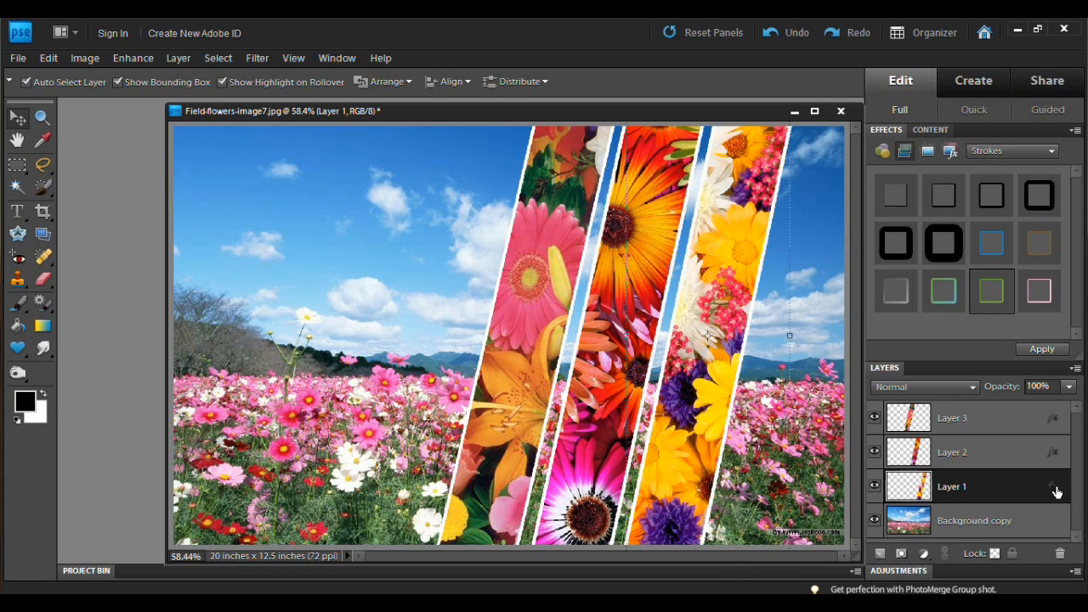
Change the stroke colour of the pink and orange flower strip on Layer 3 to a vivid purple with hue 271°.
double_click(1053, 419)
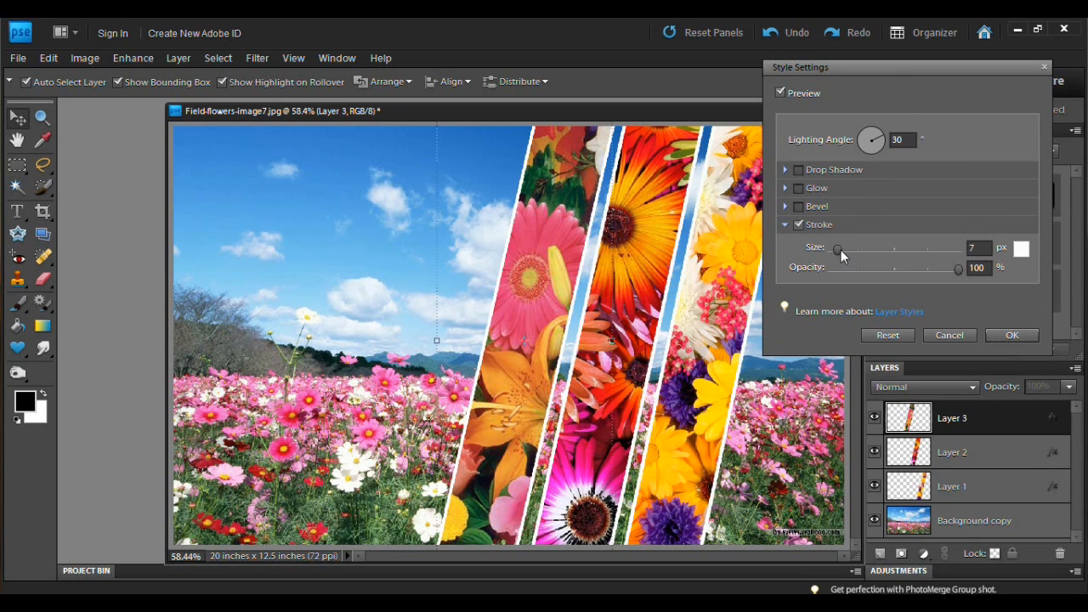
click(1021, 248)
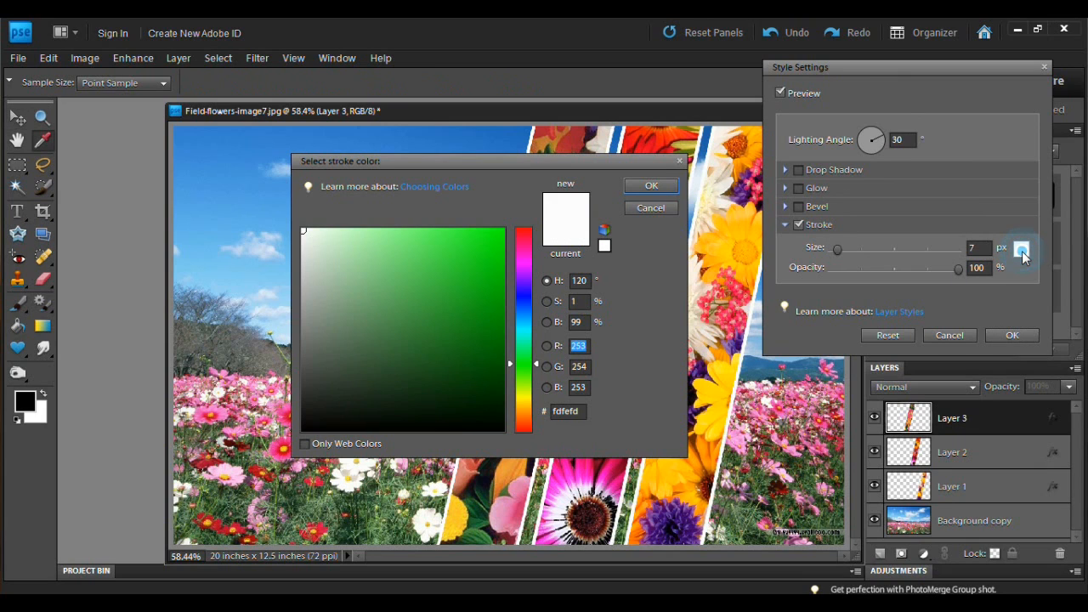
click(528, 278)
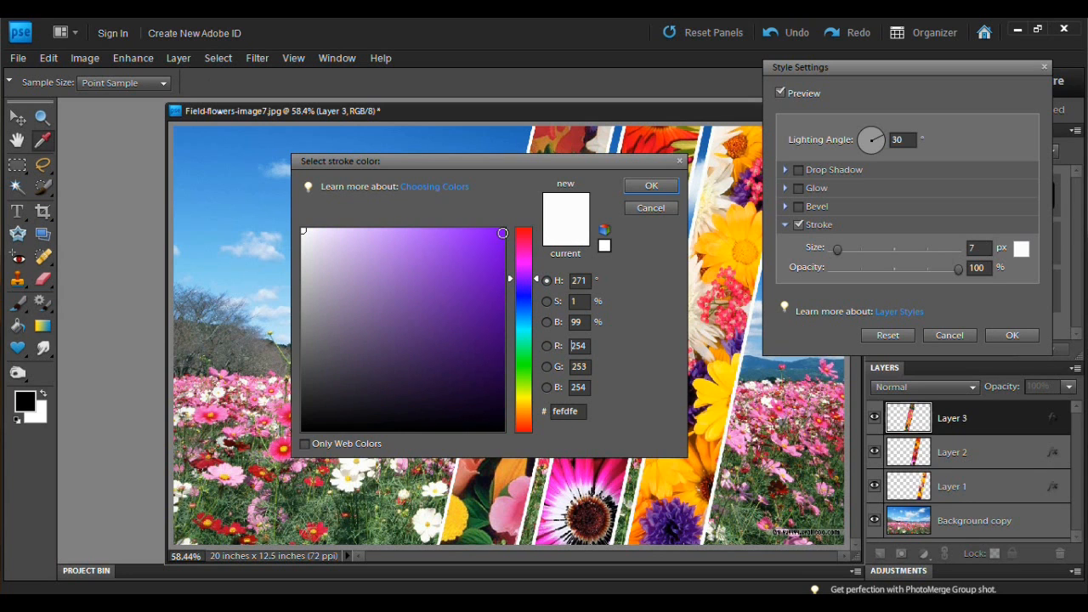
click(502, 231)
click(651, 186)
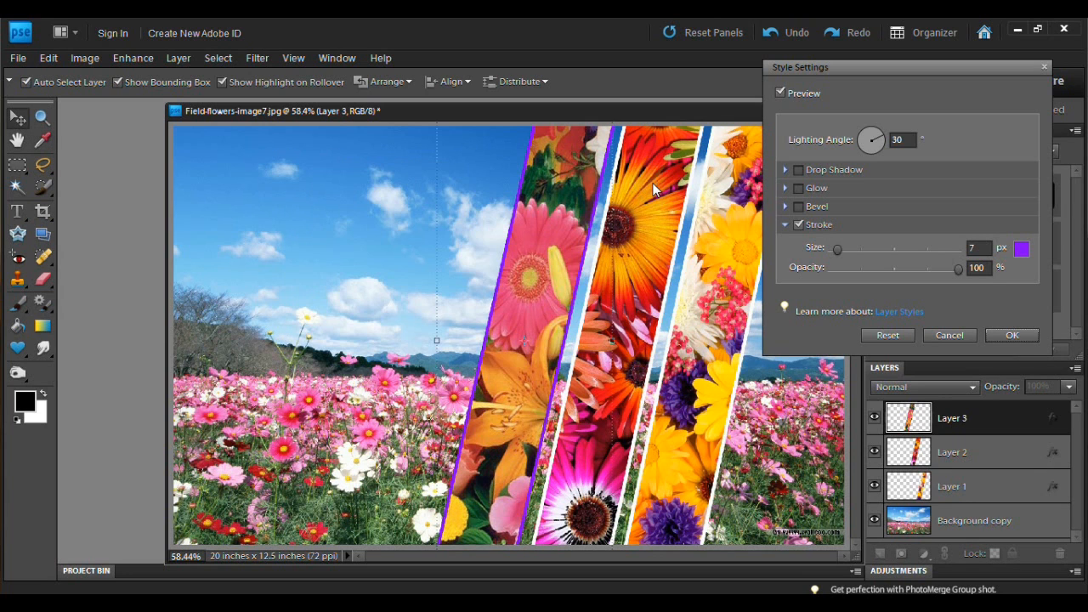
click(1012, 335)
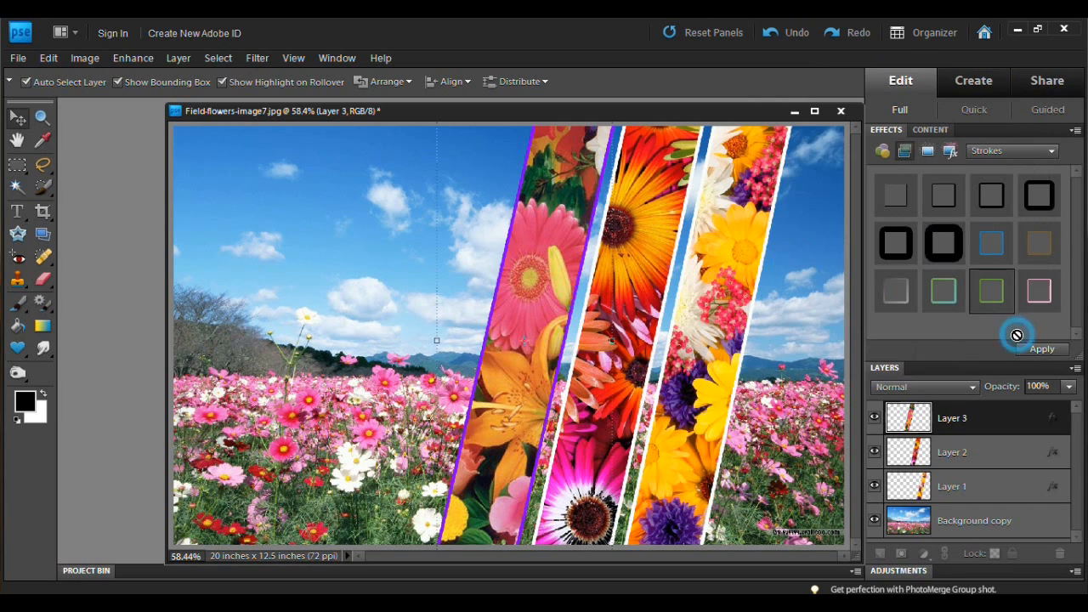
Recolour the stroke around the daisy strip on Layer 2 to vivid purple #8f02fb.
double_click(1053, 452)
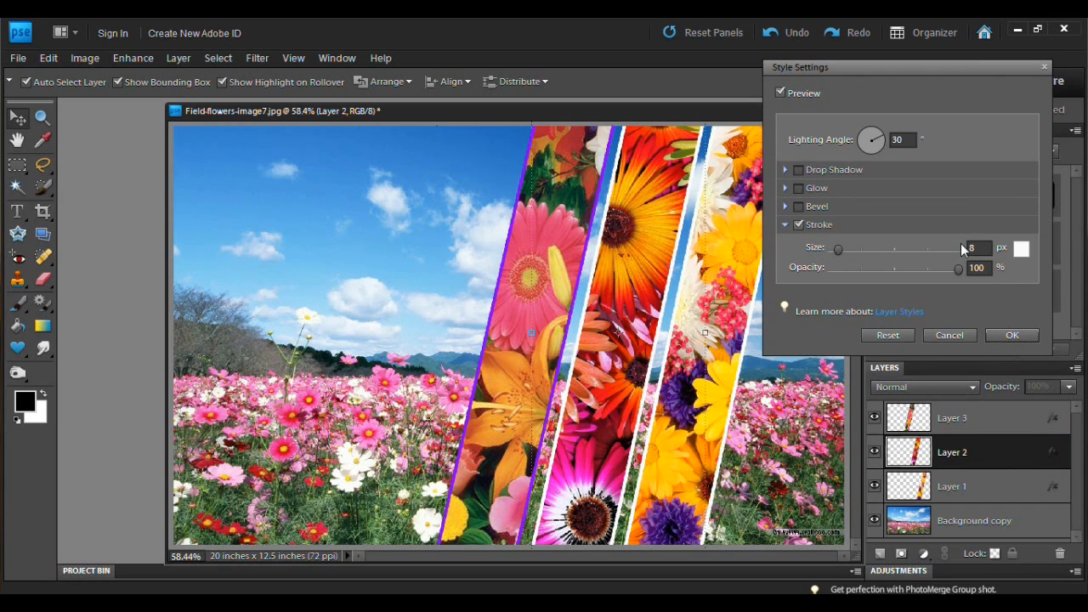
click(1021, 248)
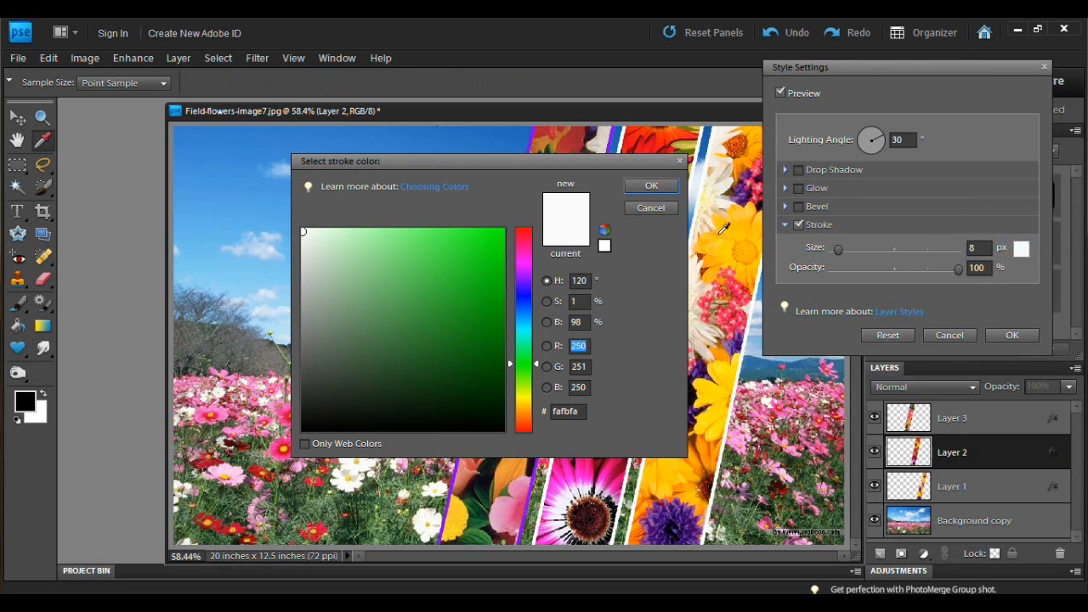
click(527, 276)
click(501, 231)
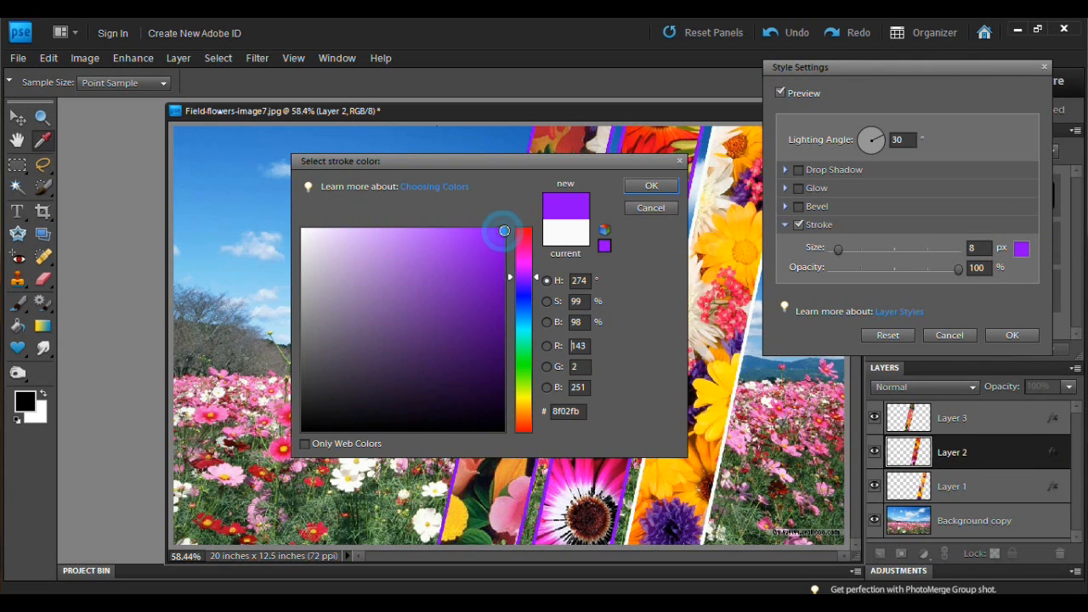
click(652, 185)
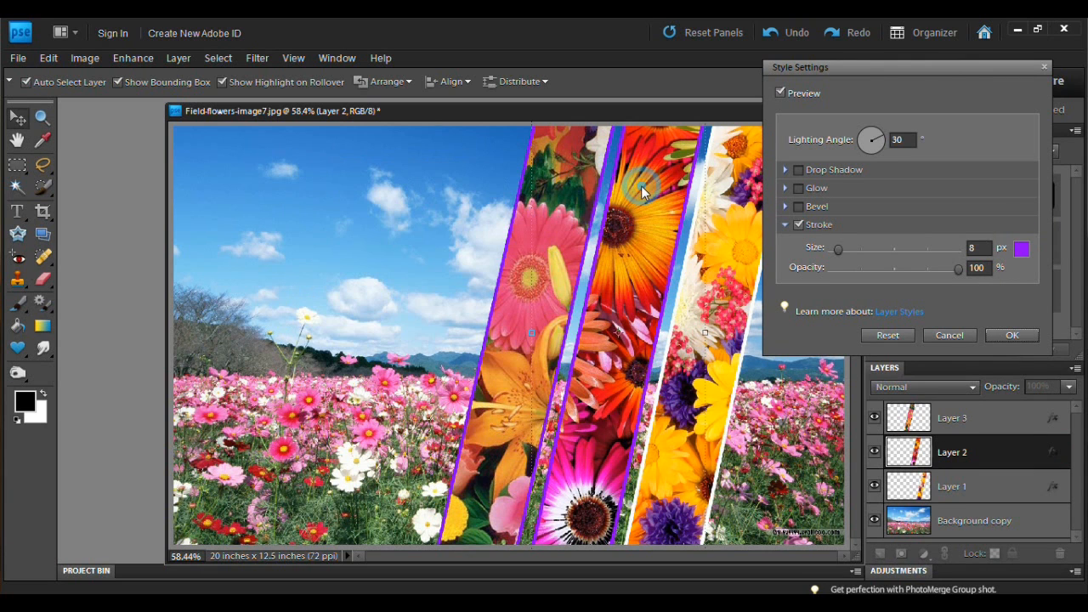
click(1012, 335)
Recolour the stroke around the yellow and purple flower strip on Layer 1 to vivid purple #a102fd.
double_click(1054, 489)
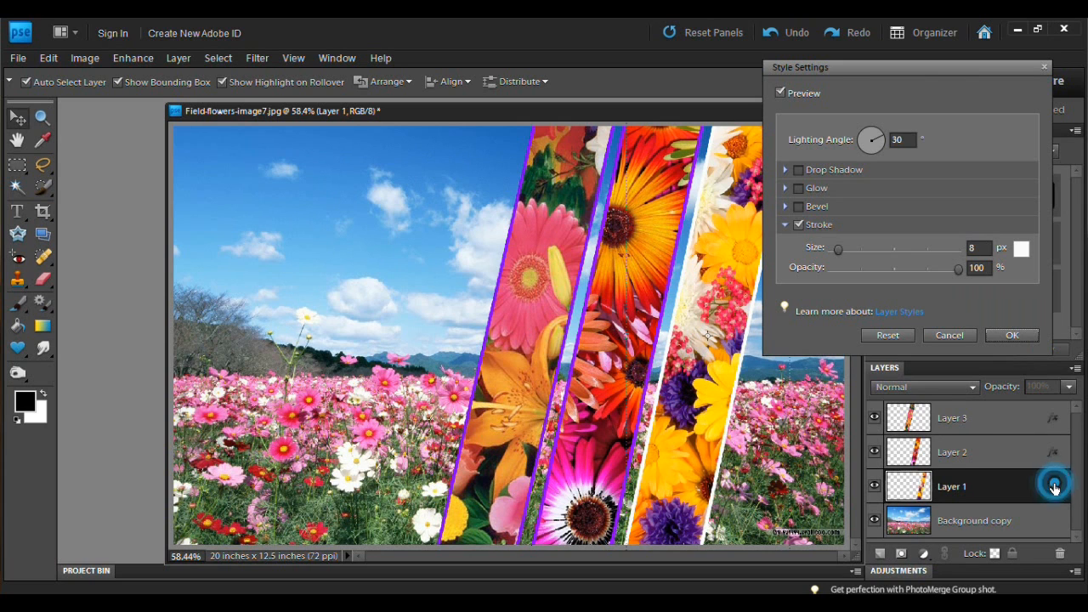
click(1021, 249)
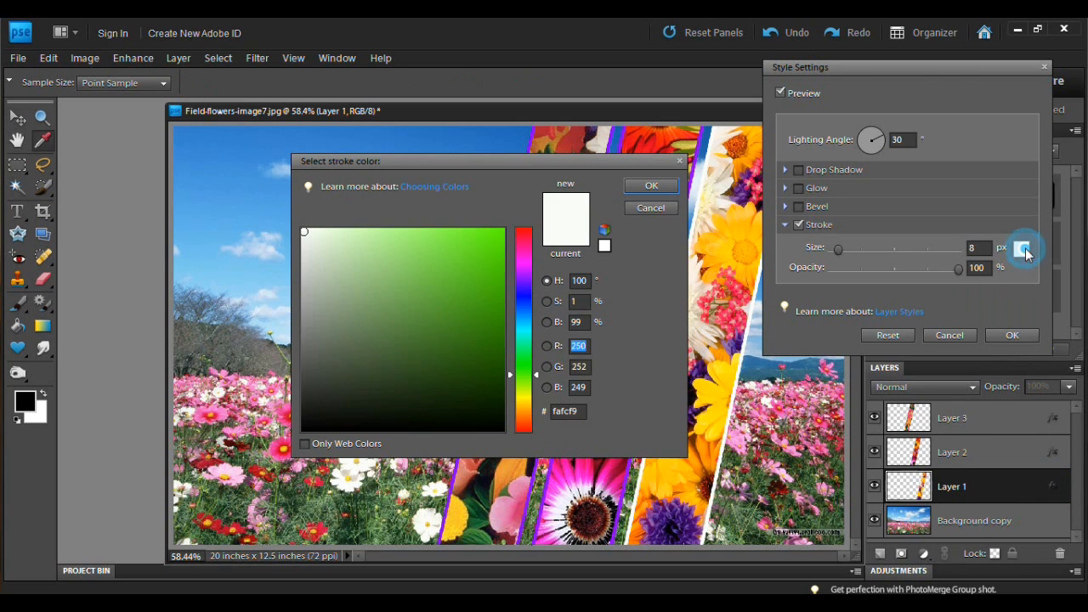
click(523, 275)
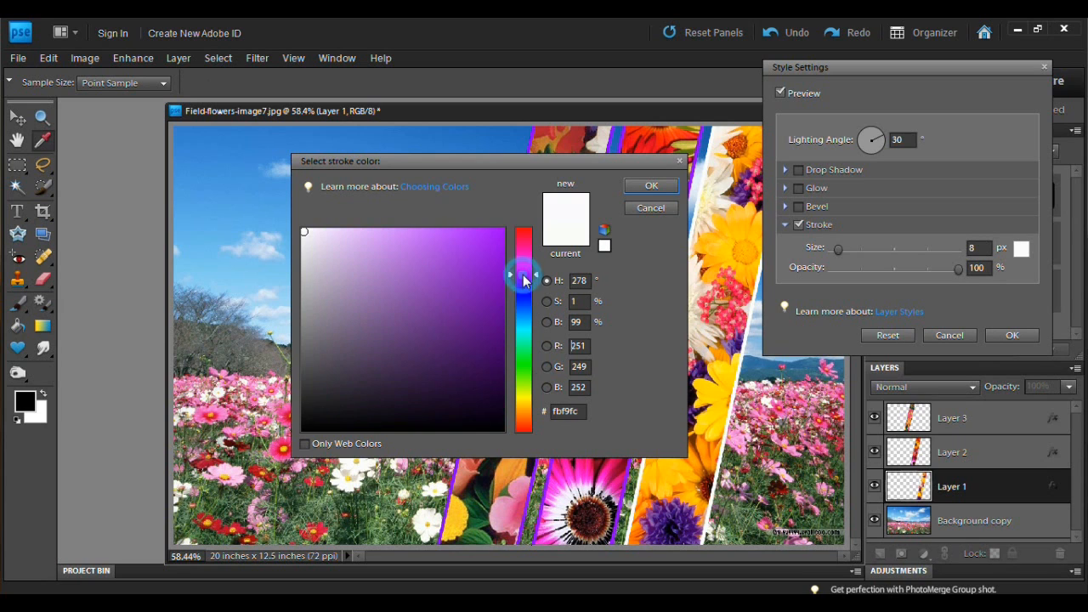
click(503, 229)
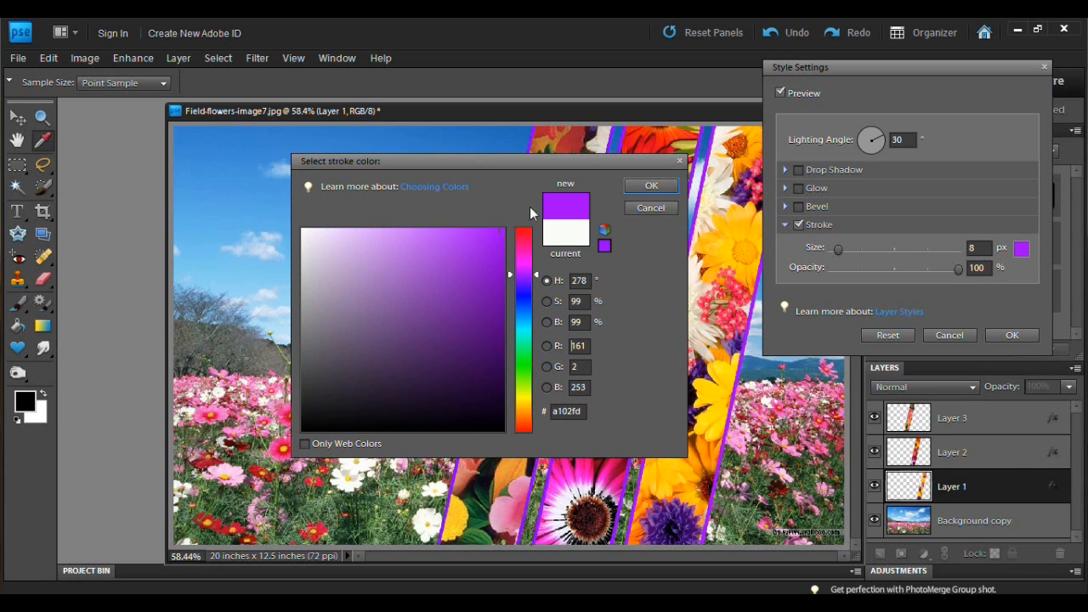
click(646, 186)
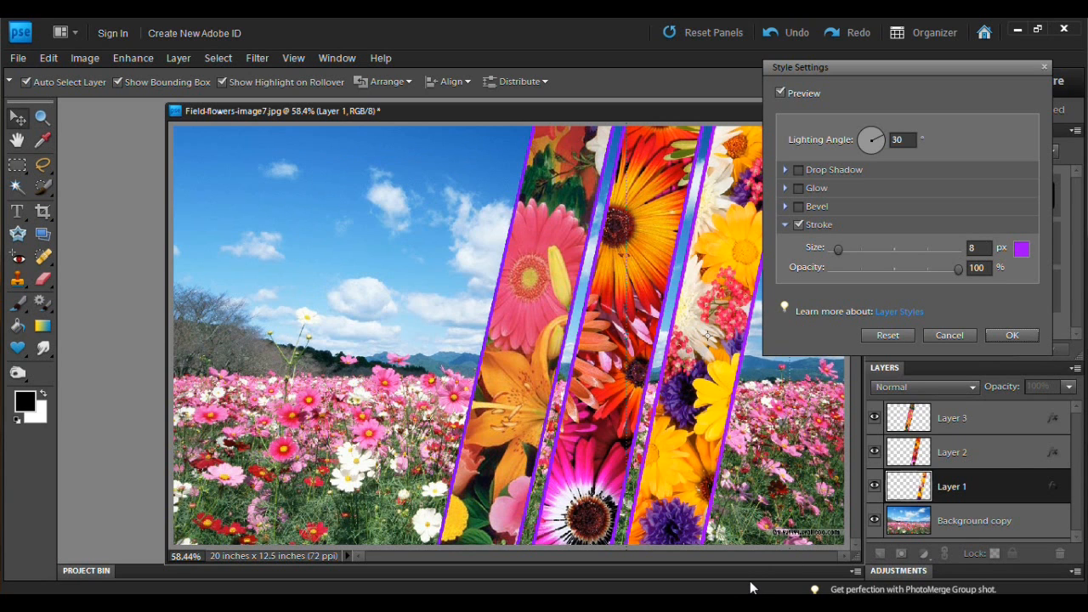
click(1011, 334)
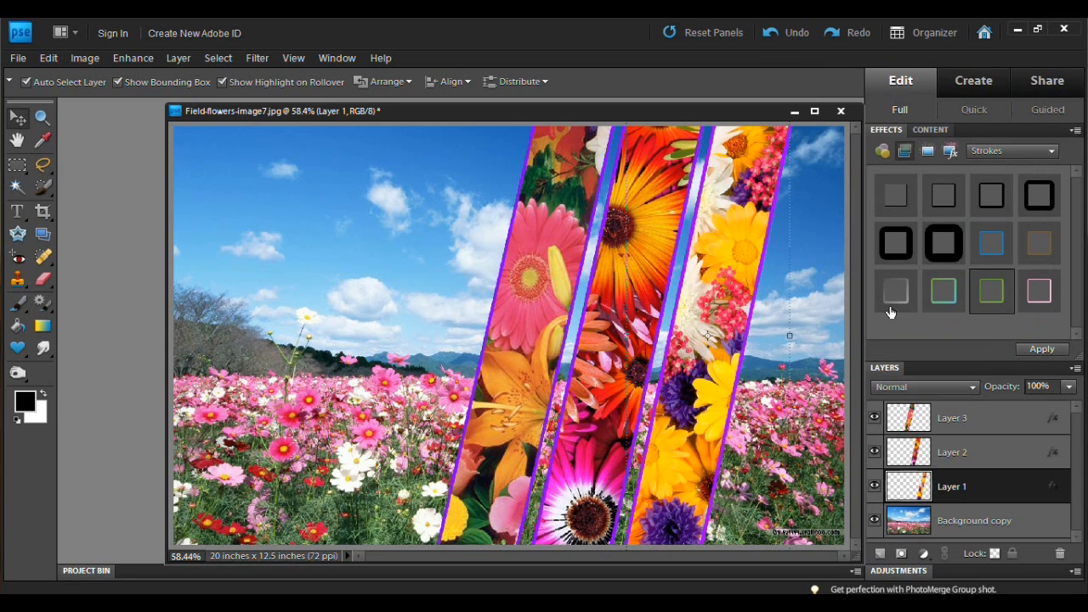